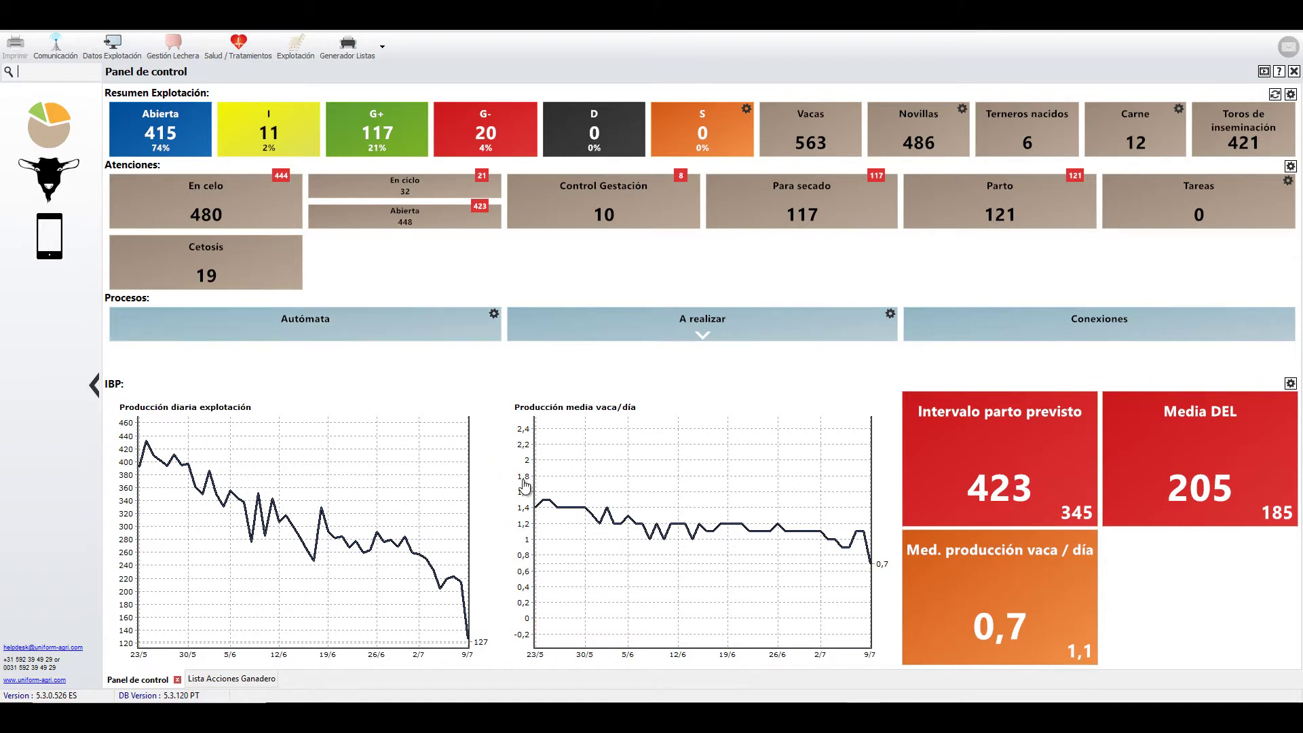
Step: Review the IBP indicators and their Bueno and Malo limits in the dashboard's IBP properties
left_click(1290, 384)
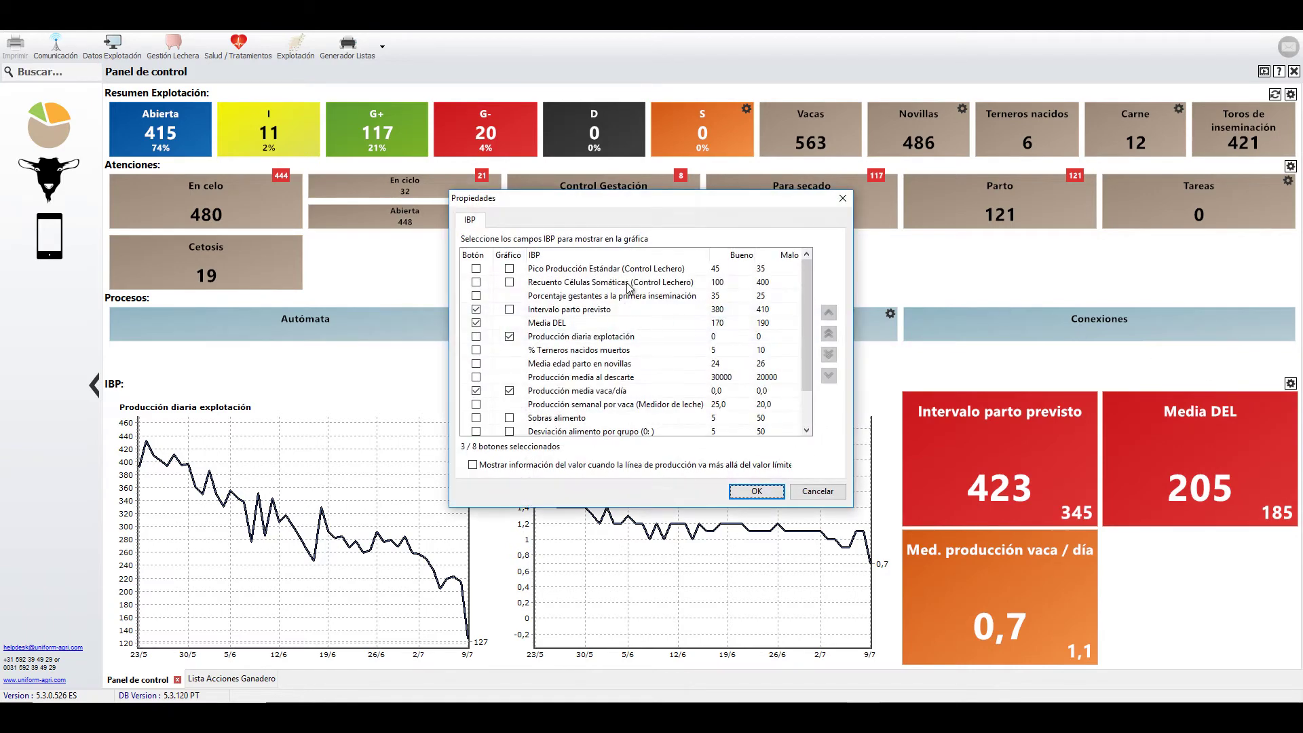
mouse_move(803, 285)
left_mouse_down()
mouse_move(812, 361)
mouse_move(813, 271)
left_mouse_up()
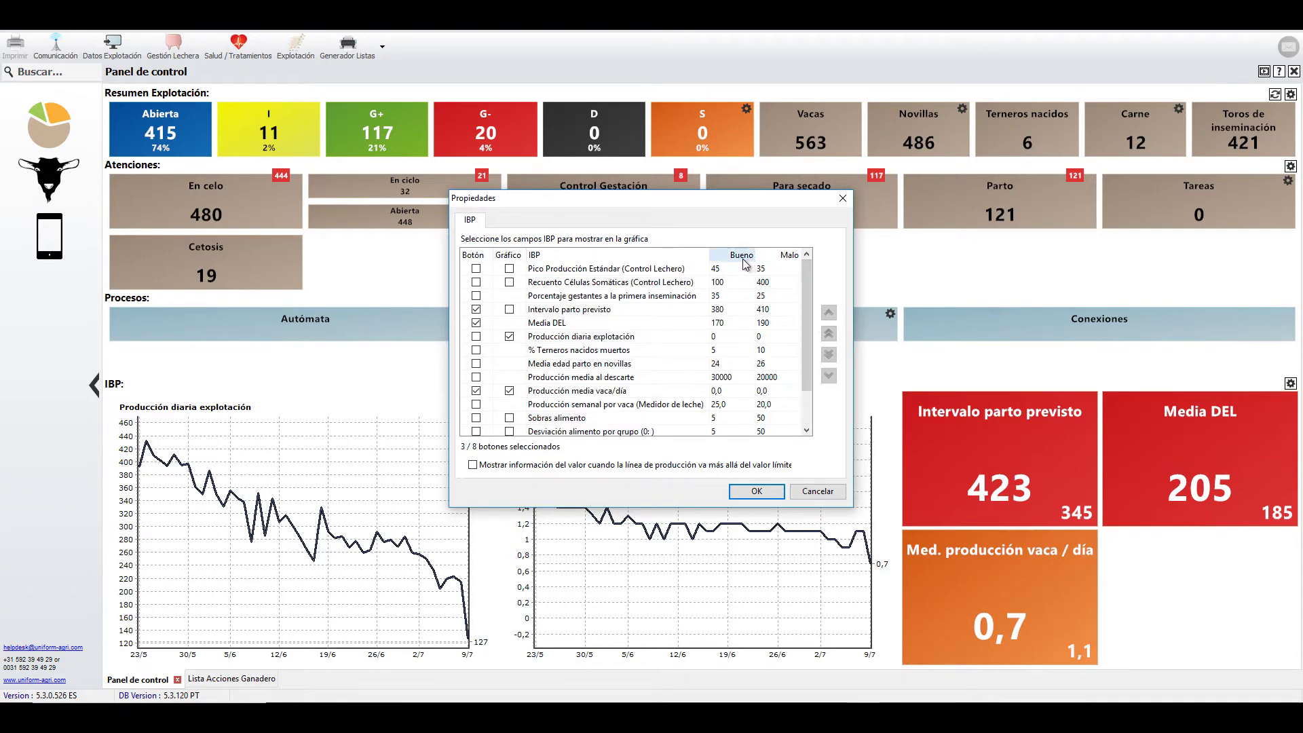
left_click(756, 491)
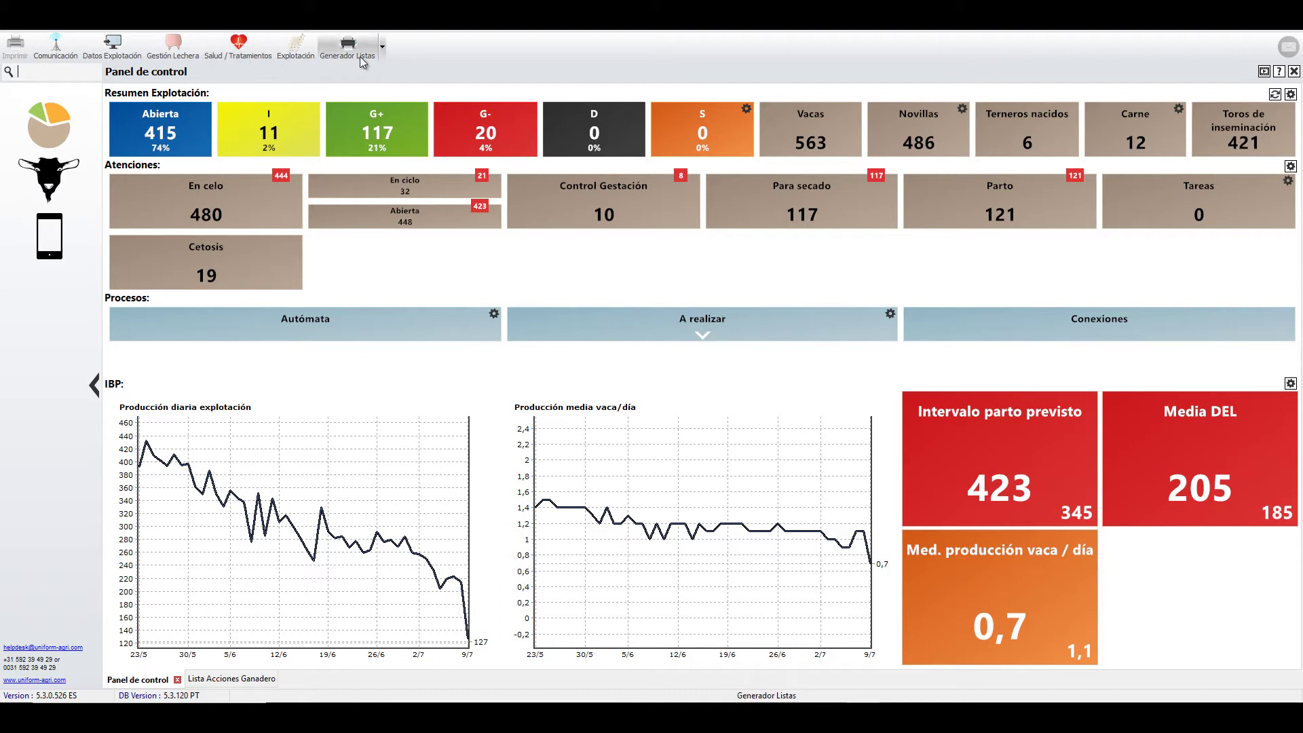
Step: Browse the Gestión area to Datos Explotación and look at its Planificador Actividades section
left_click(50, 180)
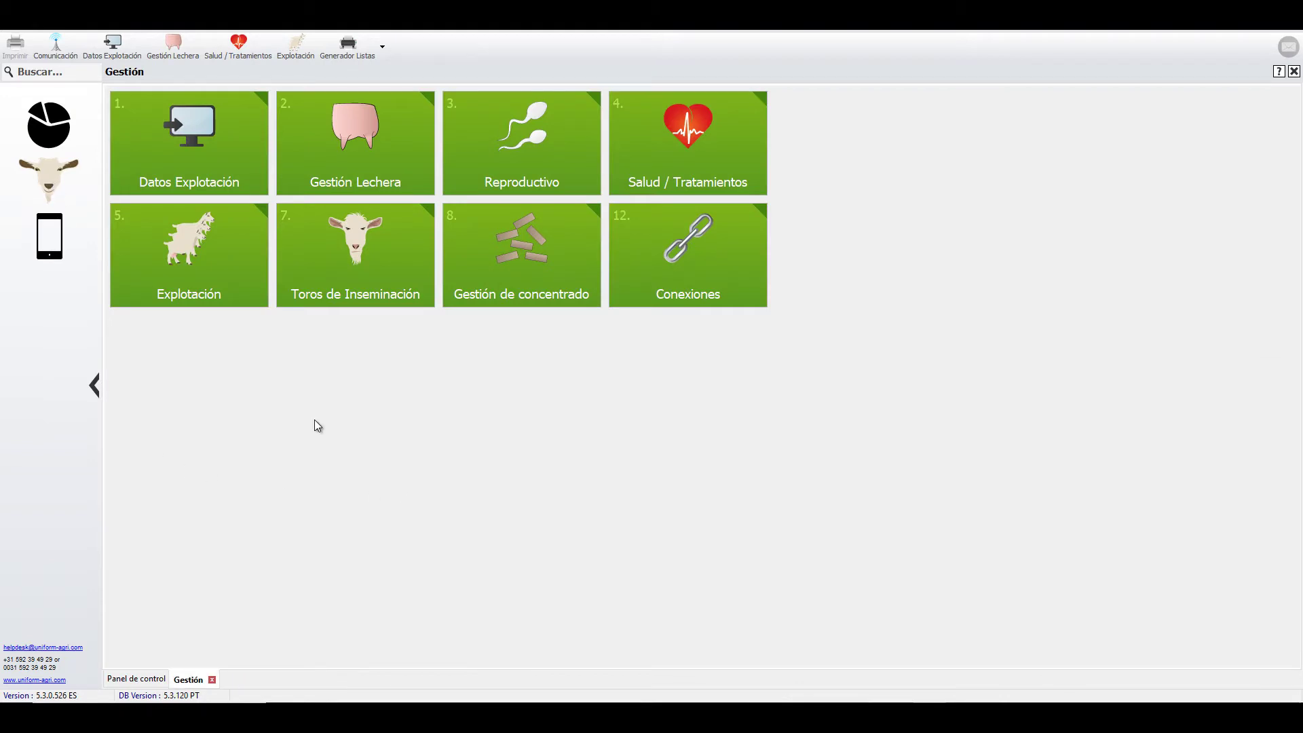
left_click(219, 146)
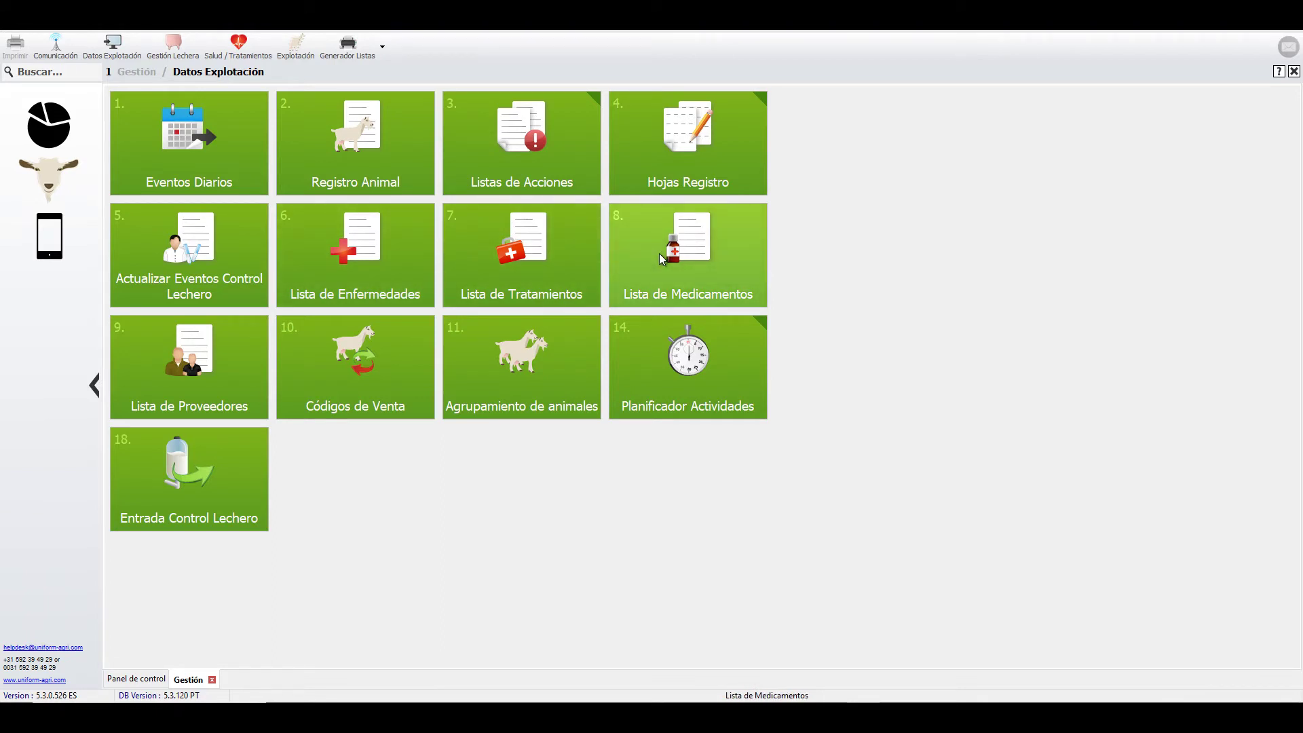
left_click(637, 369)
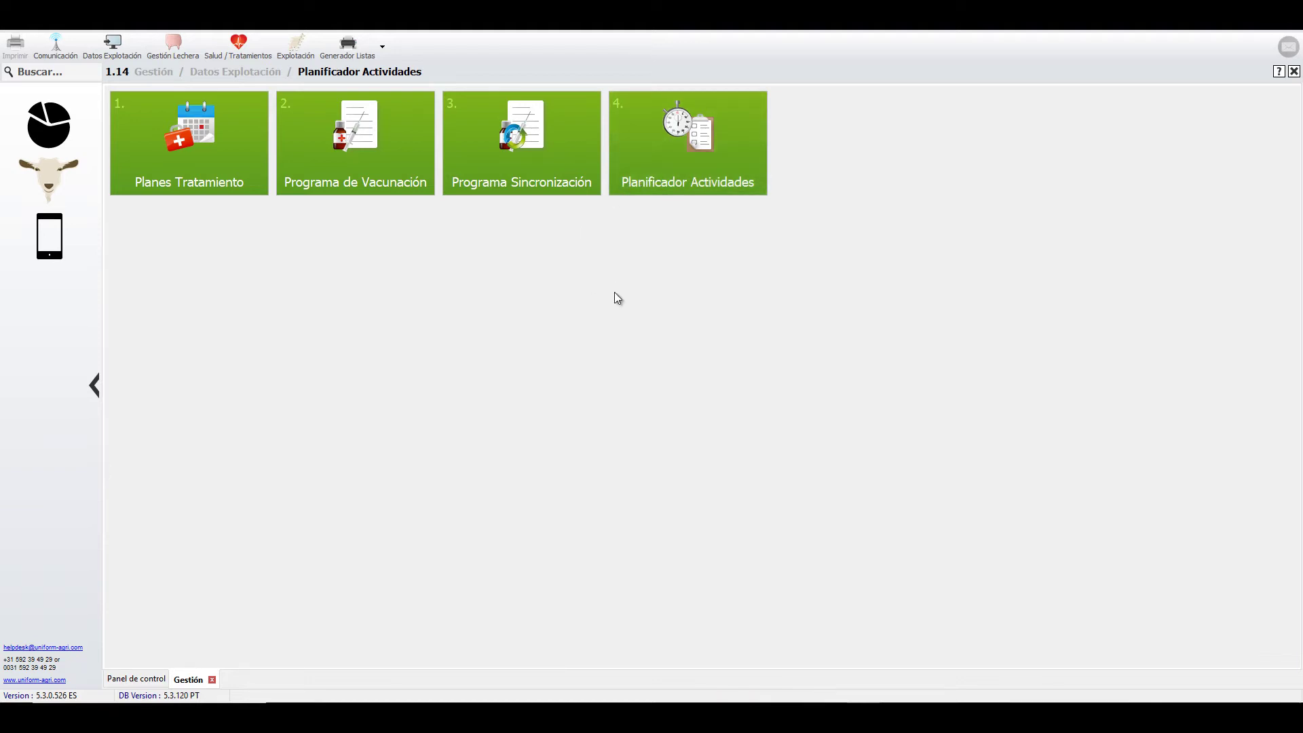
Step: View the lactations in Registro Animal under Datos Explotación, and return to the Datos Explotación overview
left_click(212, 76)
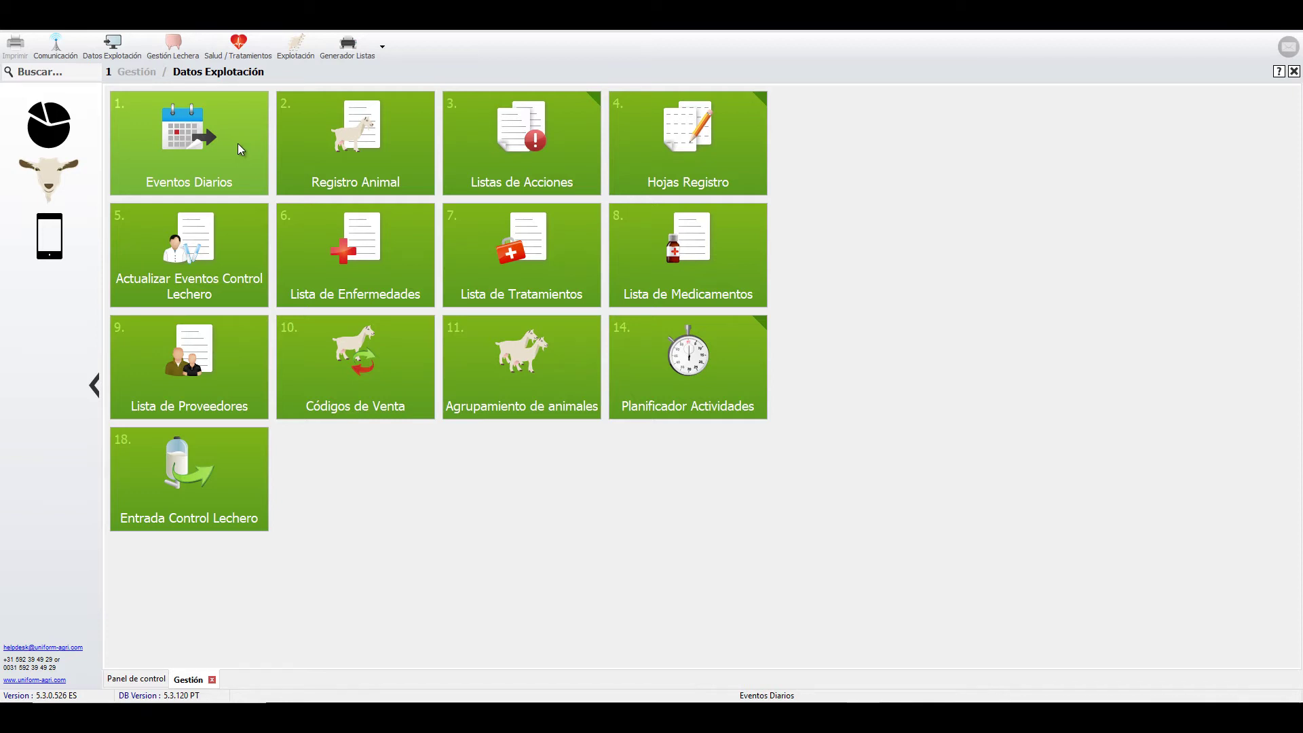
left_click(301, 157)
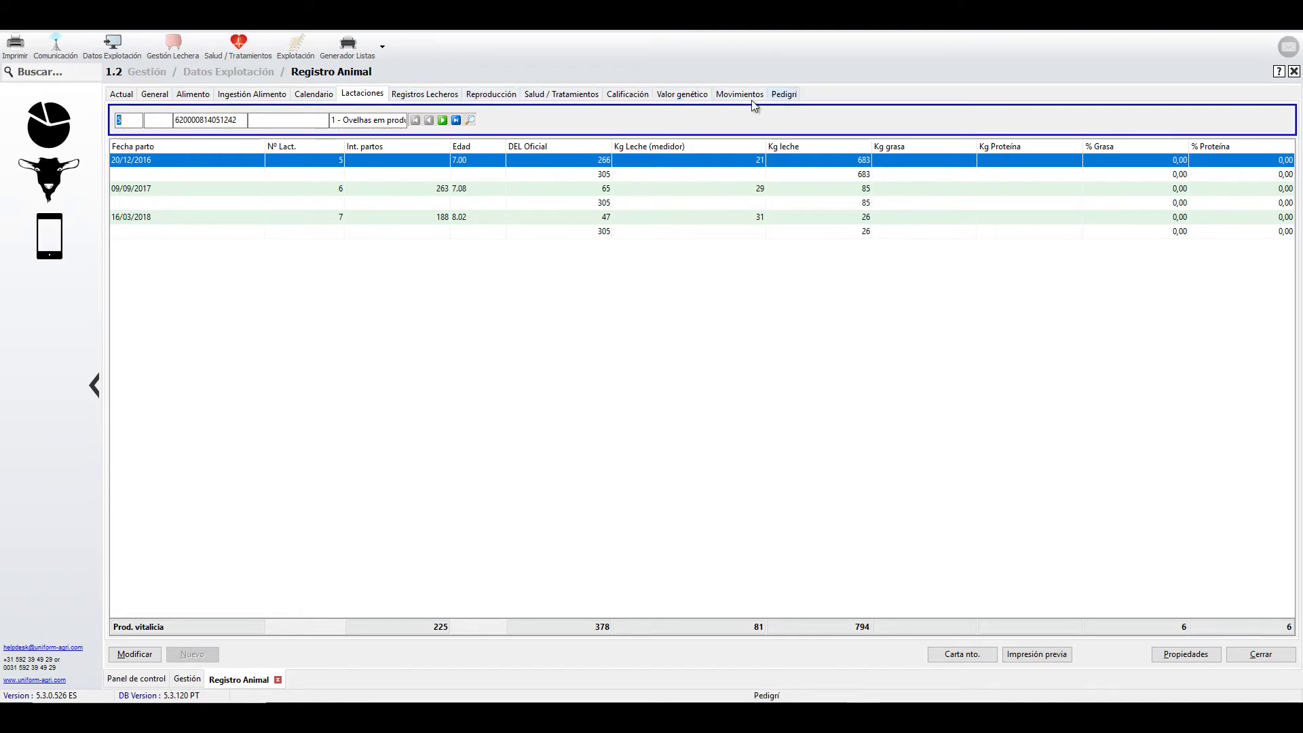
left_click(224, 74)
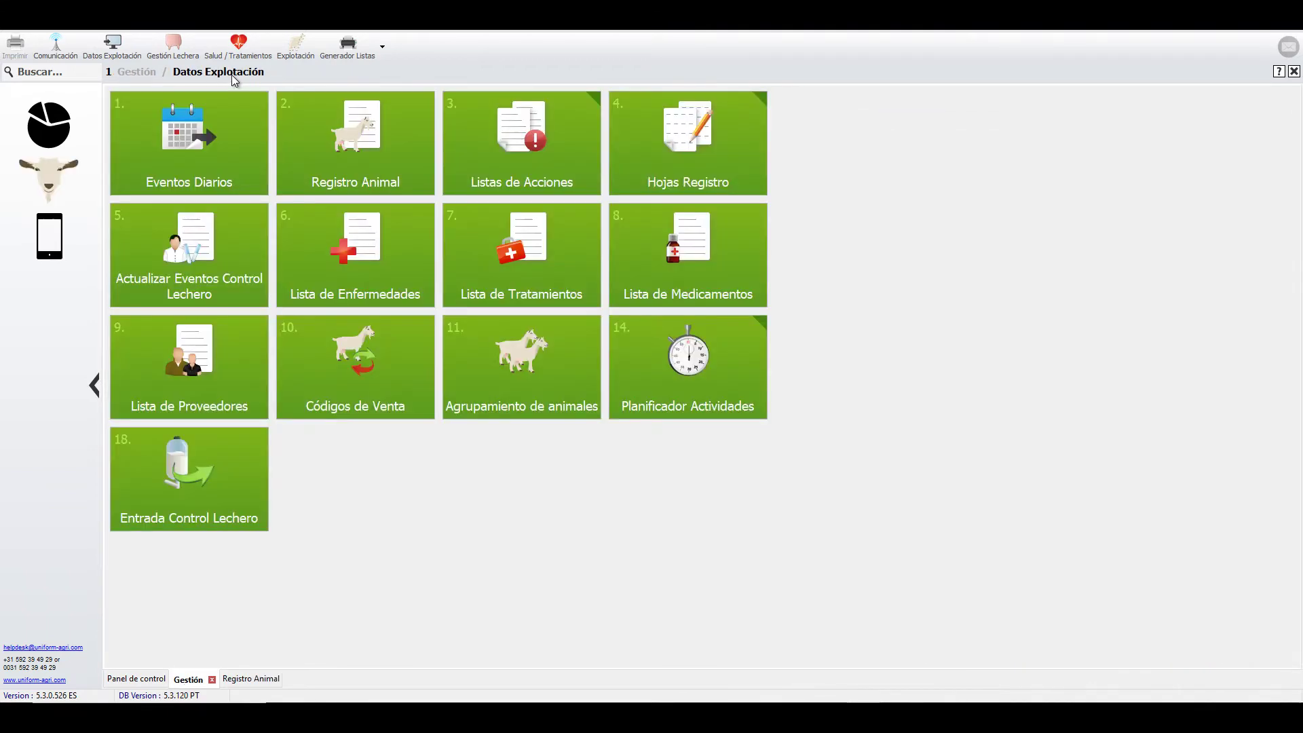
Step: Record a positive Diagnóstico gestación dated 23/07/2018 for animal 6223 in Eventos Diarios
left_click(214, 139)
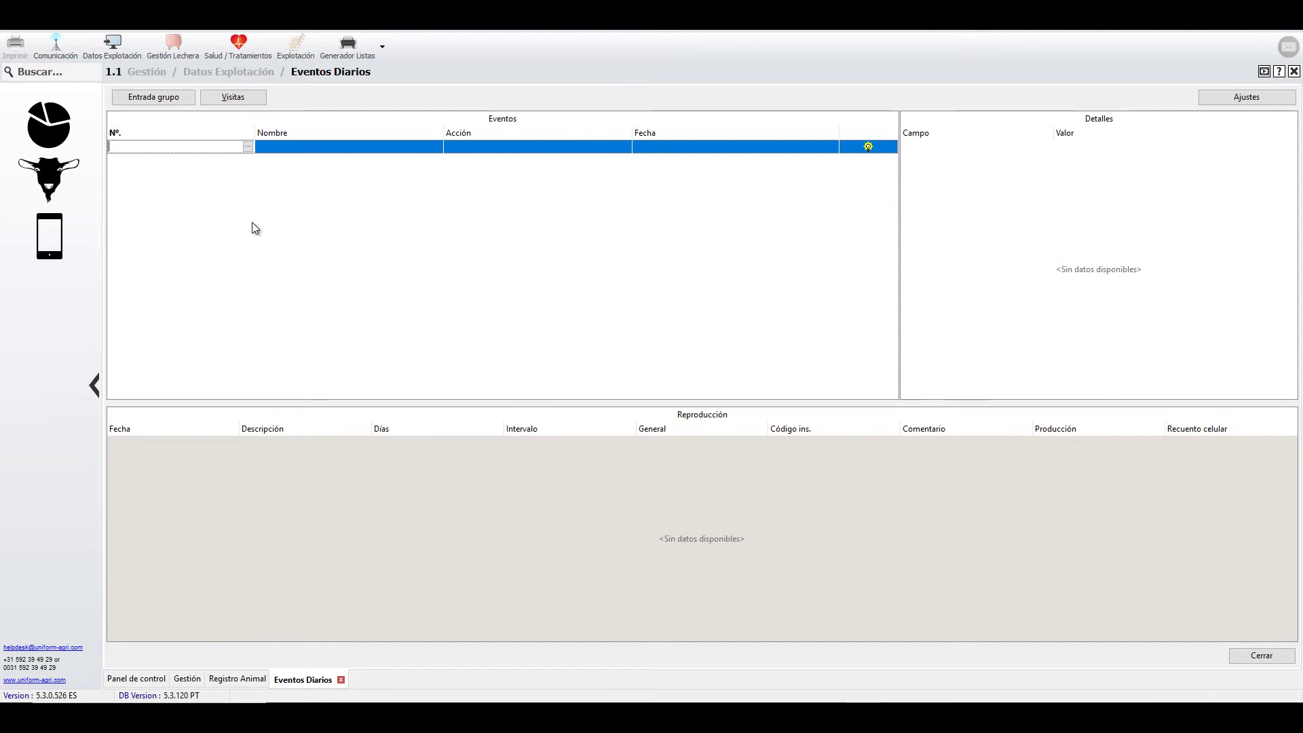
type("6223")
key("Return")
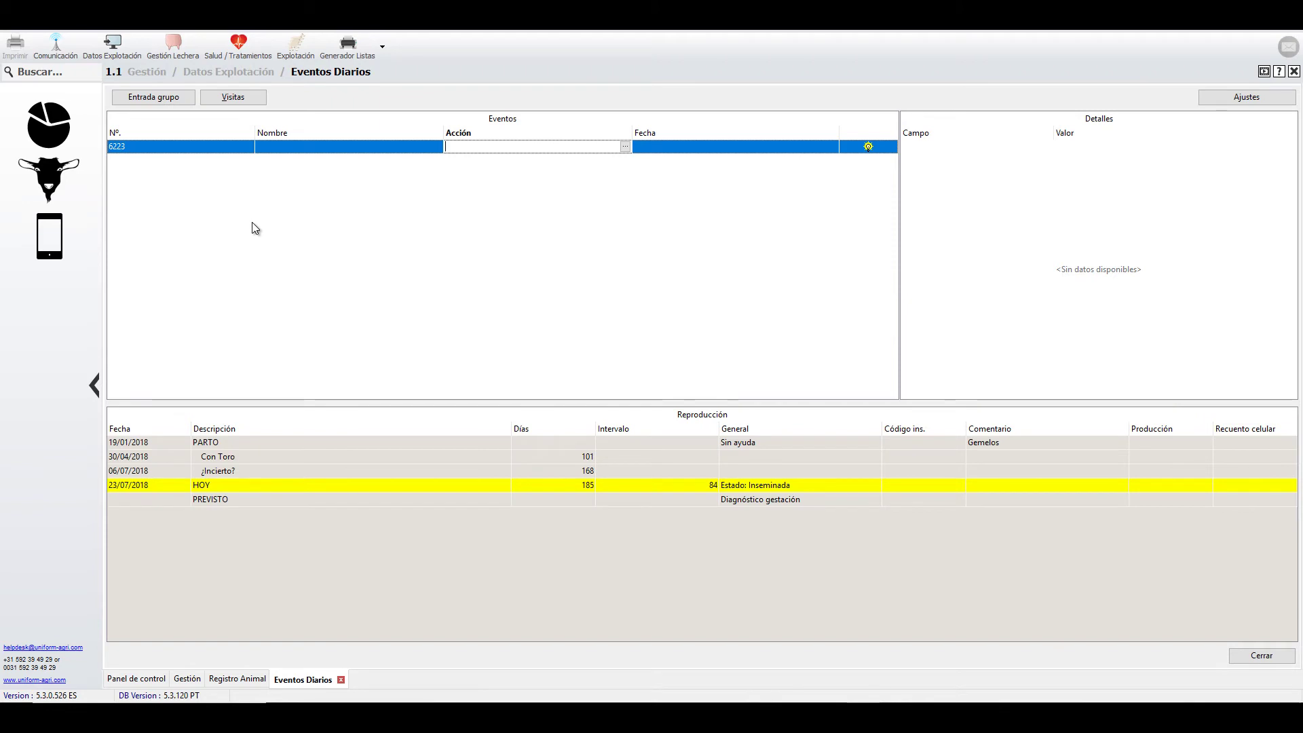
key("Return")
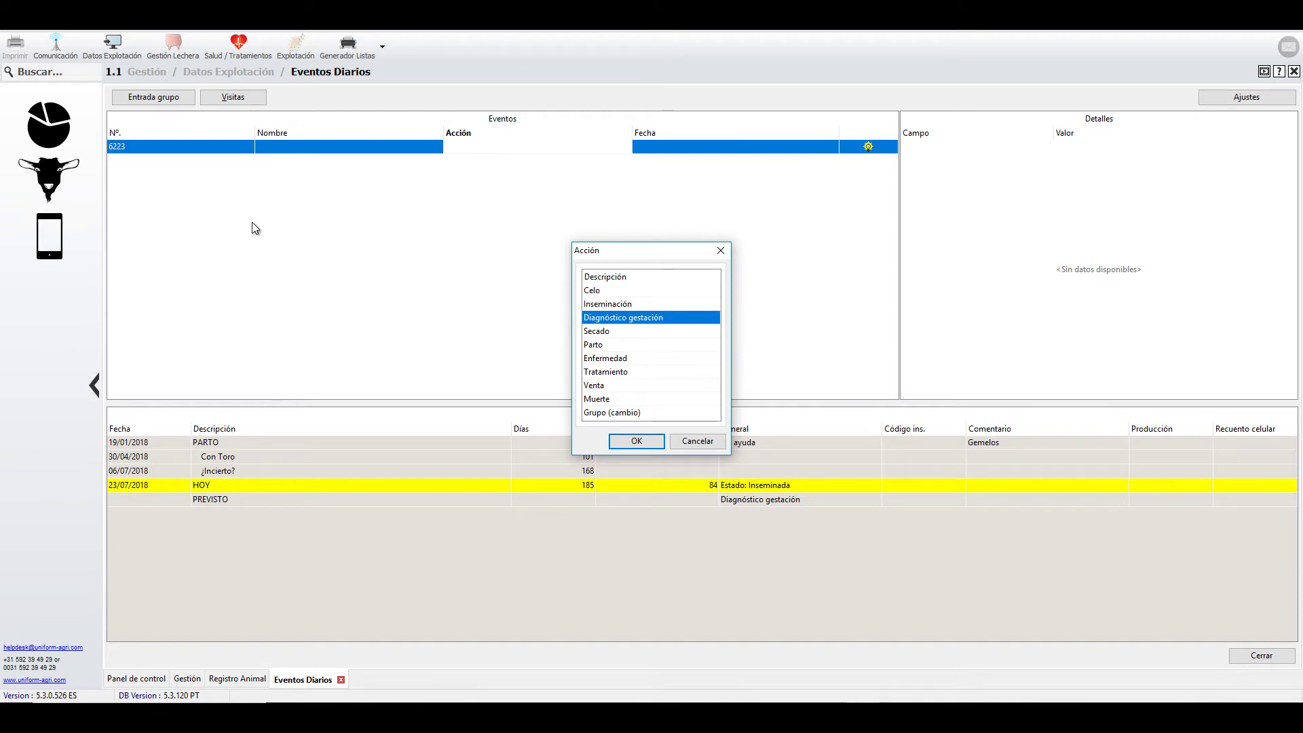
key("Return")
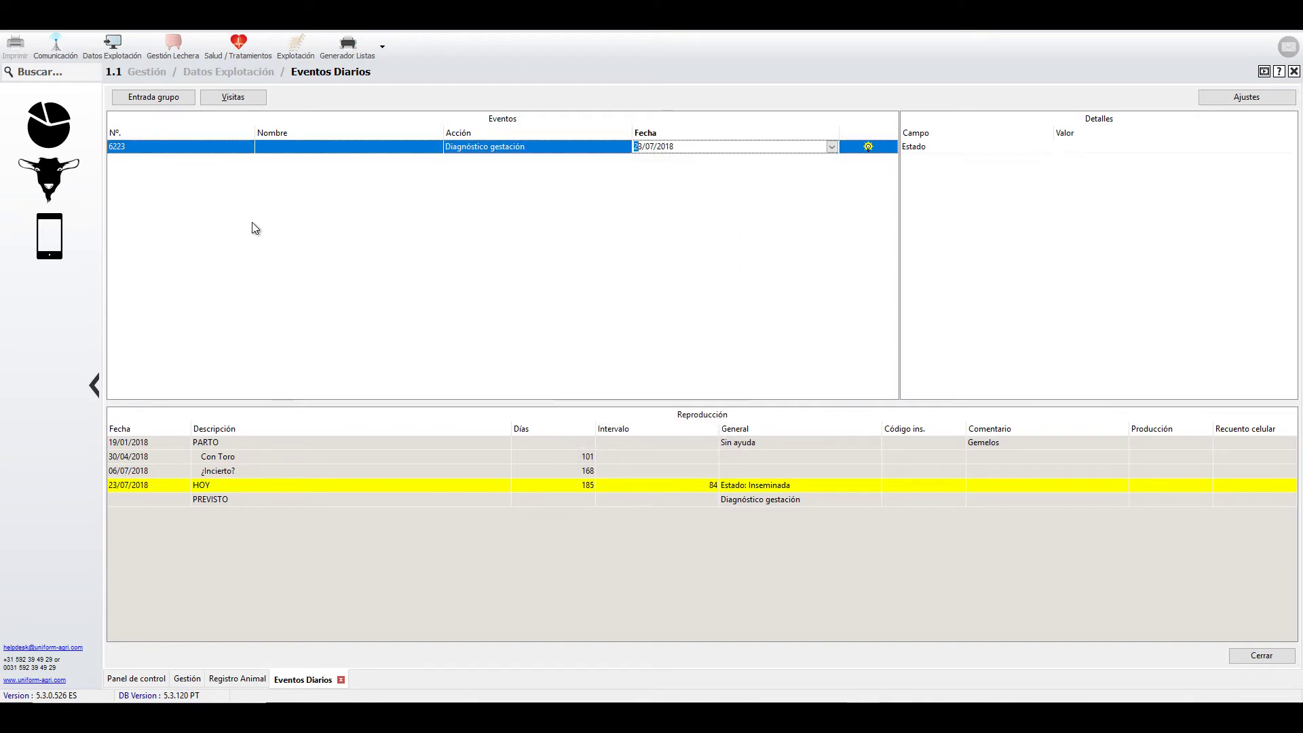
key("Return")
key("Return")
key("Return")
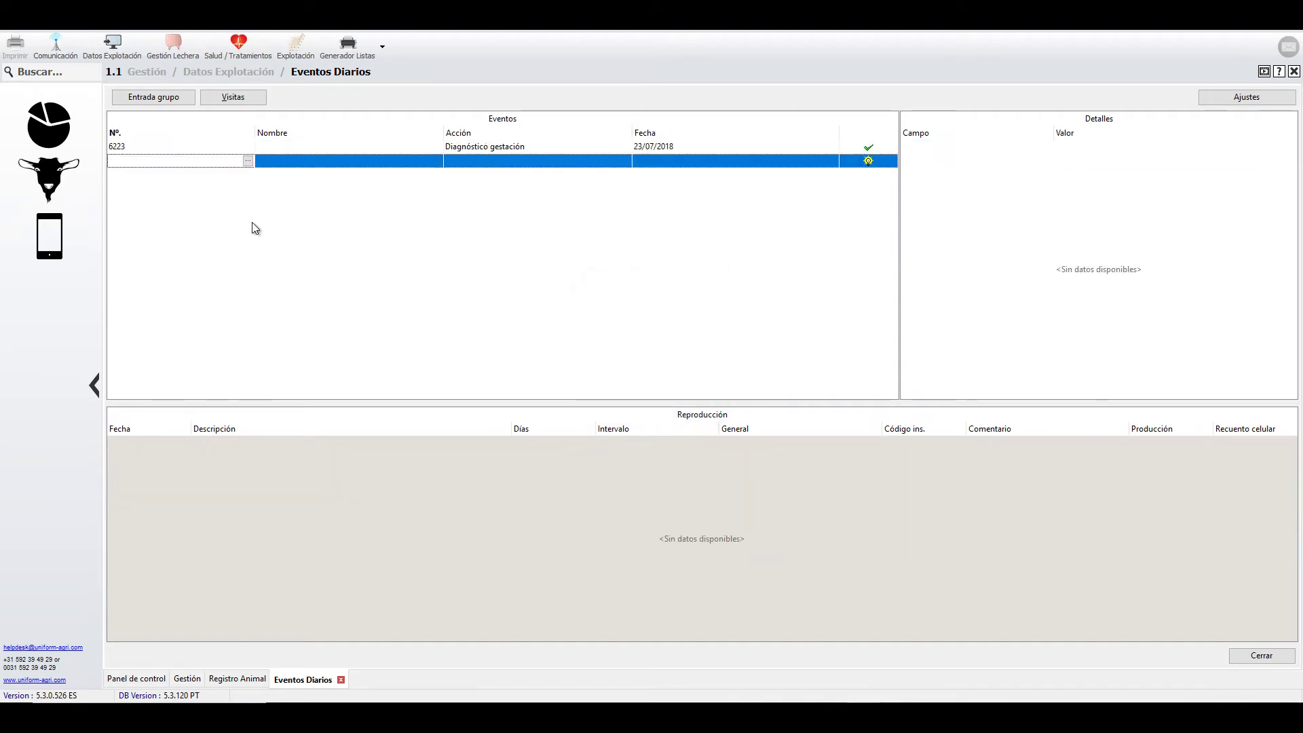
mouse_move(865, 144)
Step: Search for animal 6223 and view the Reproducción history in its animal record
left_click(72, 73)
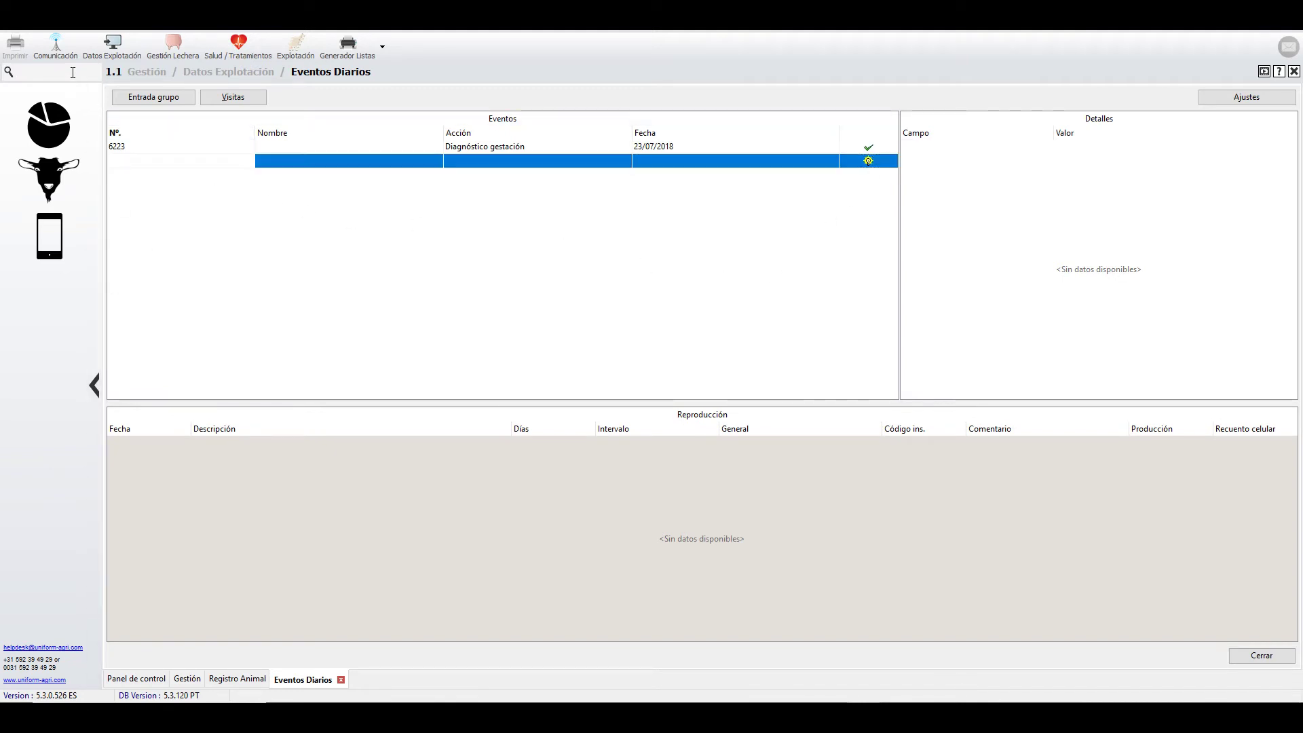
type("6223")
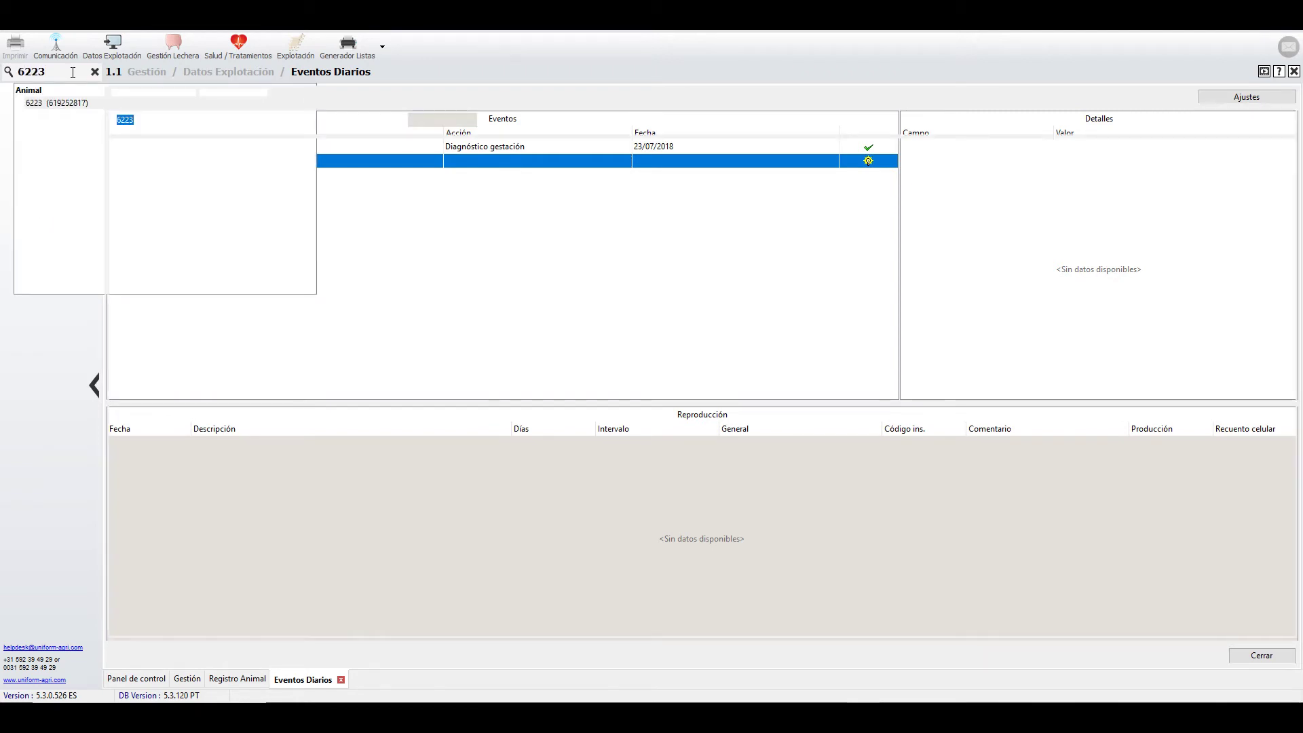
key("Return")
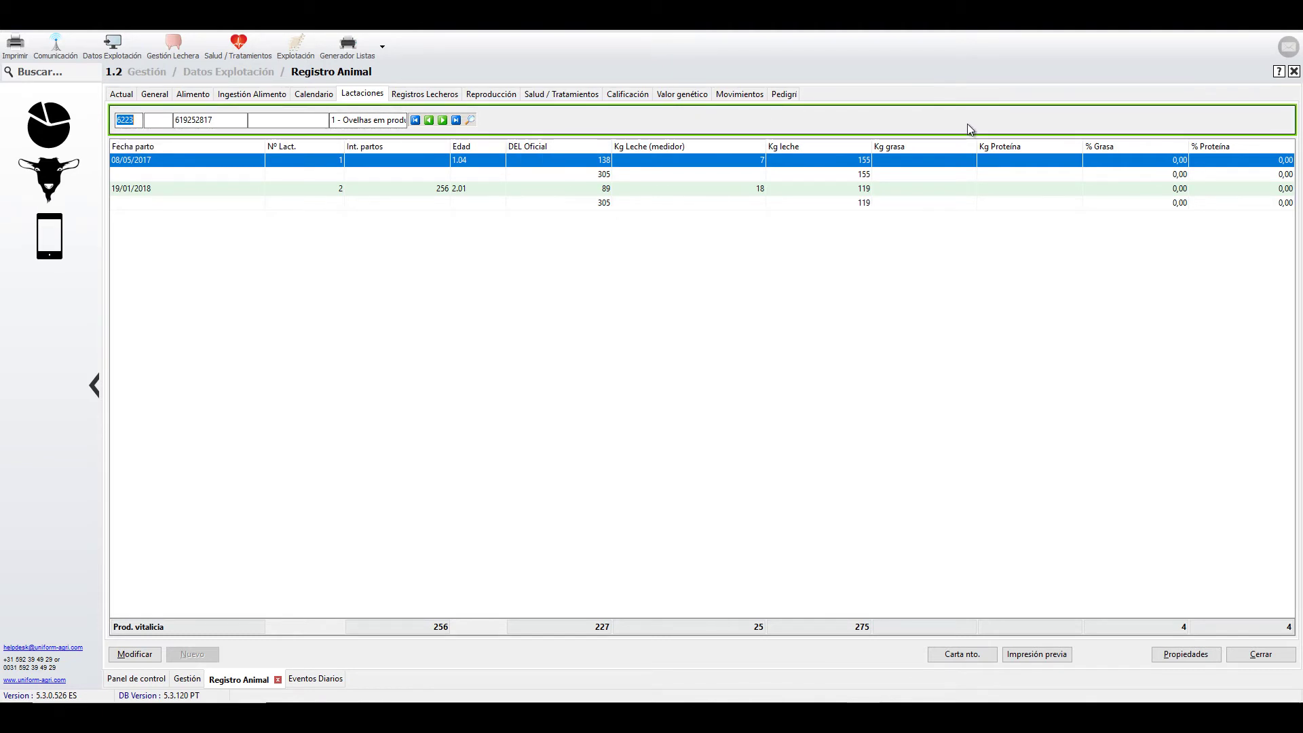
left_click(489, 94)
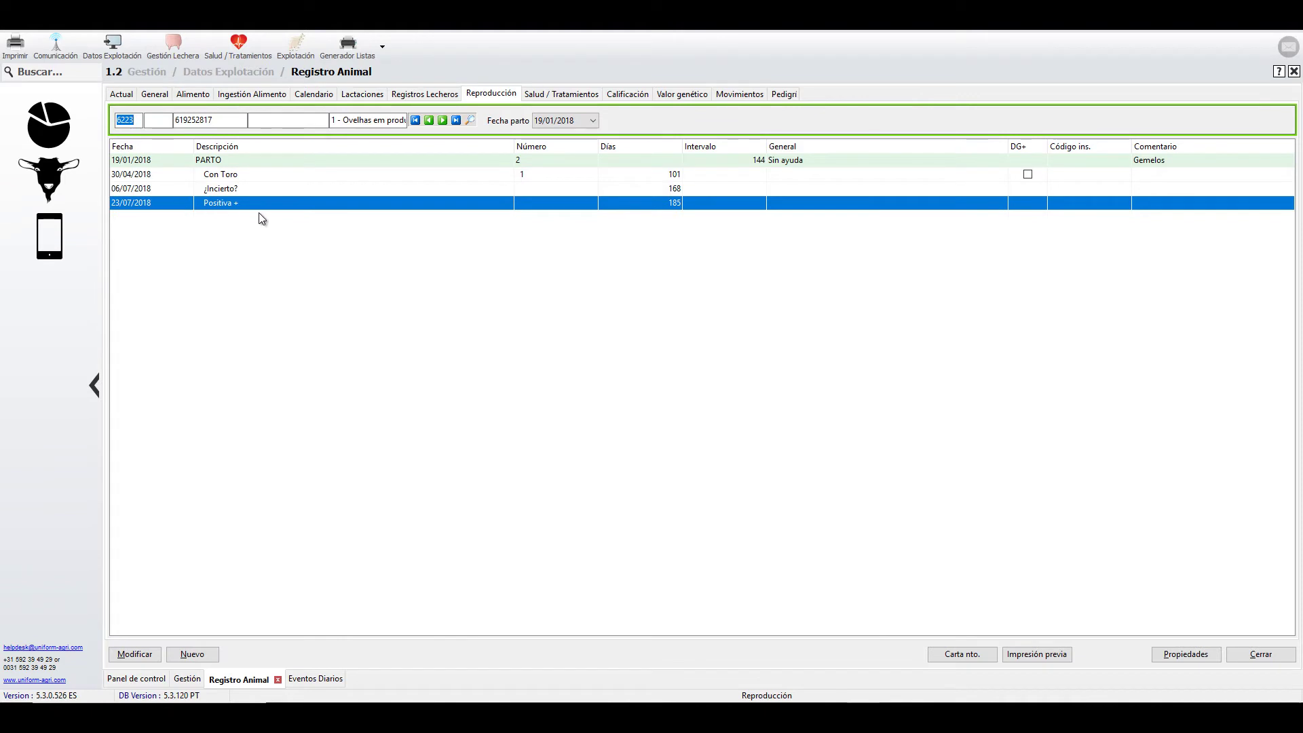
Step: View the Lactación Actual and Lactaciones Finalizadas lists in Gestión Lechera
left_click(187, 679)
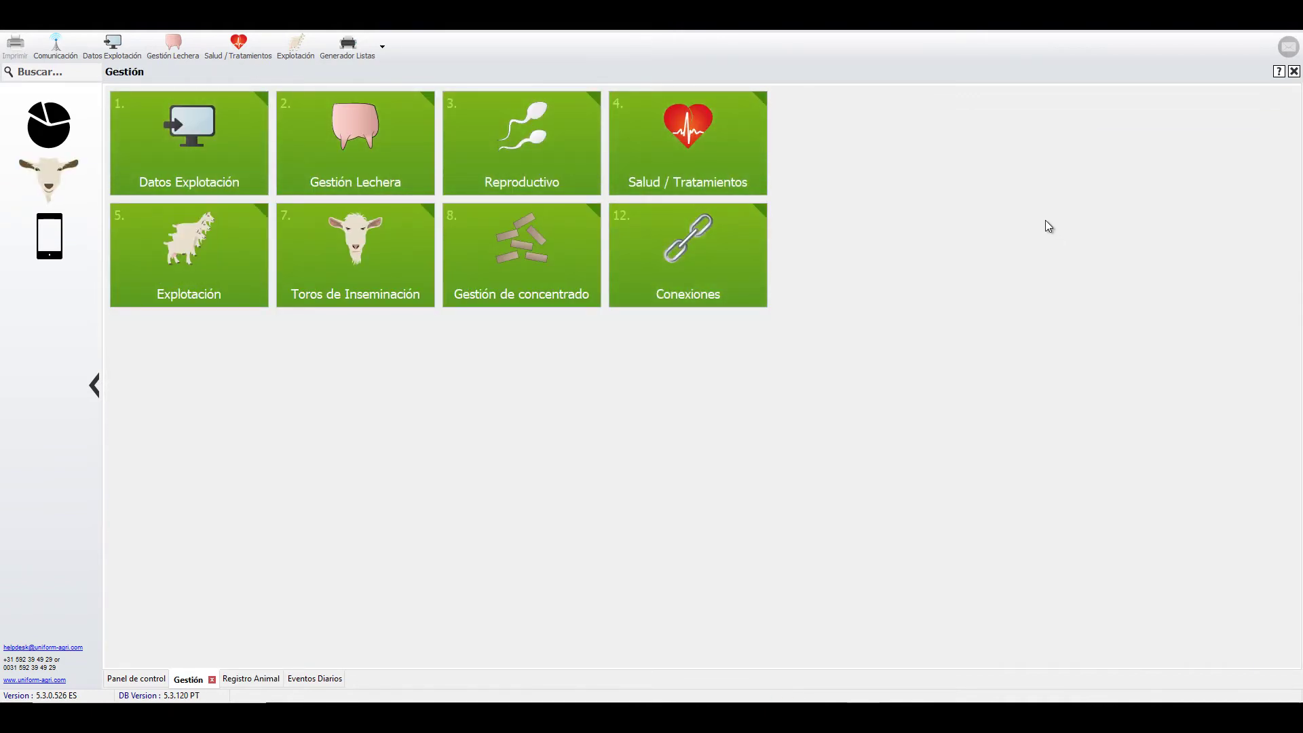
left_click(392, 148)
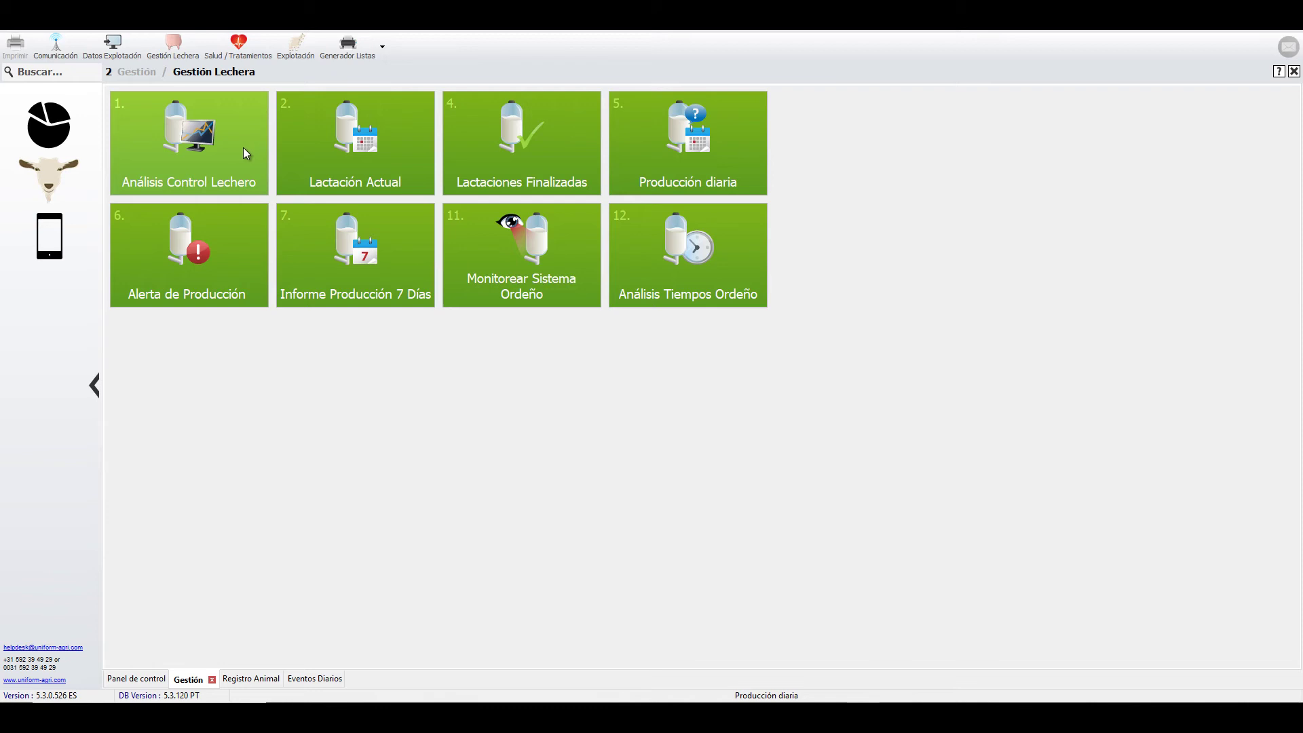
left_click(417, 160)
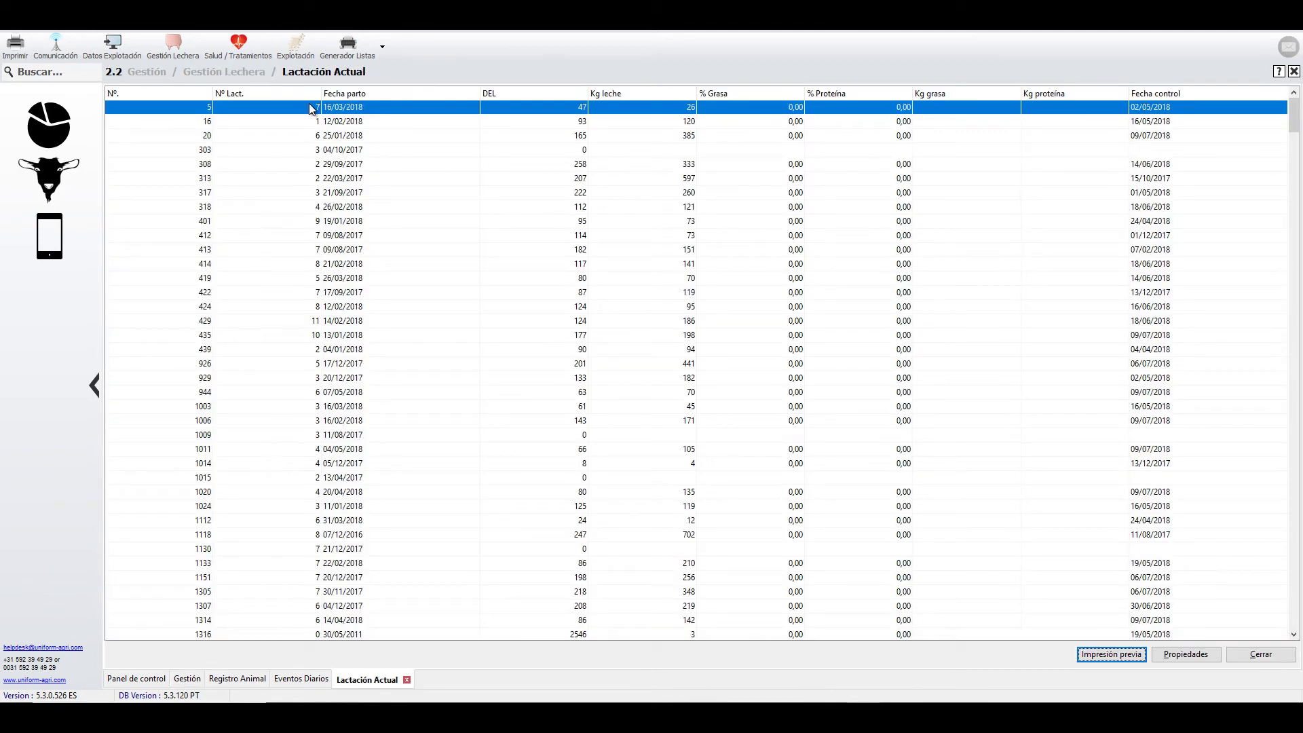
left_click(246, 72)
left_click(517, 132)
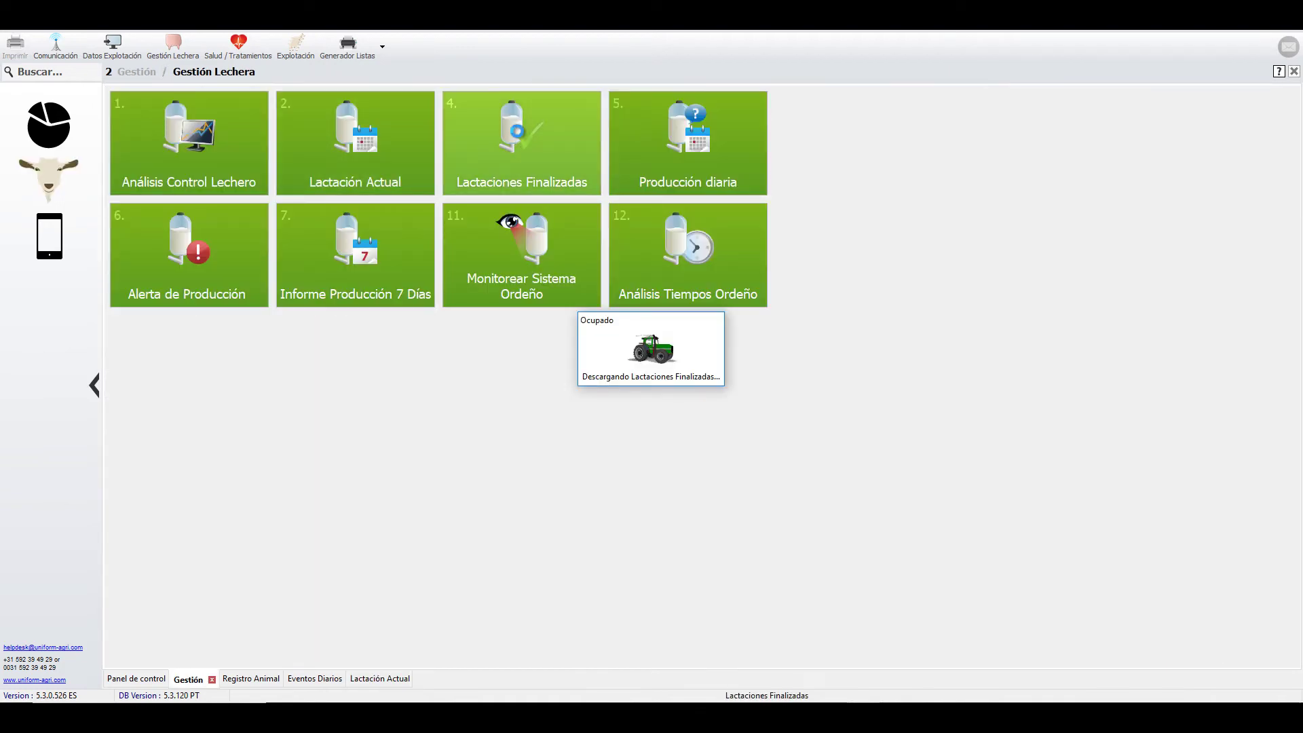
Step: View the Producción diaria and Alerta de Producción reports in Gestión Lechera
left_click(203, 72)
left_click(661, 147)
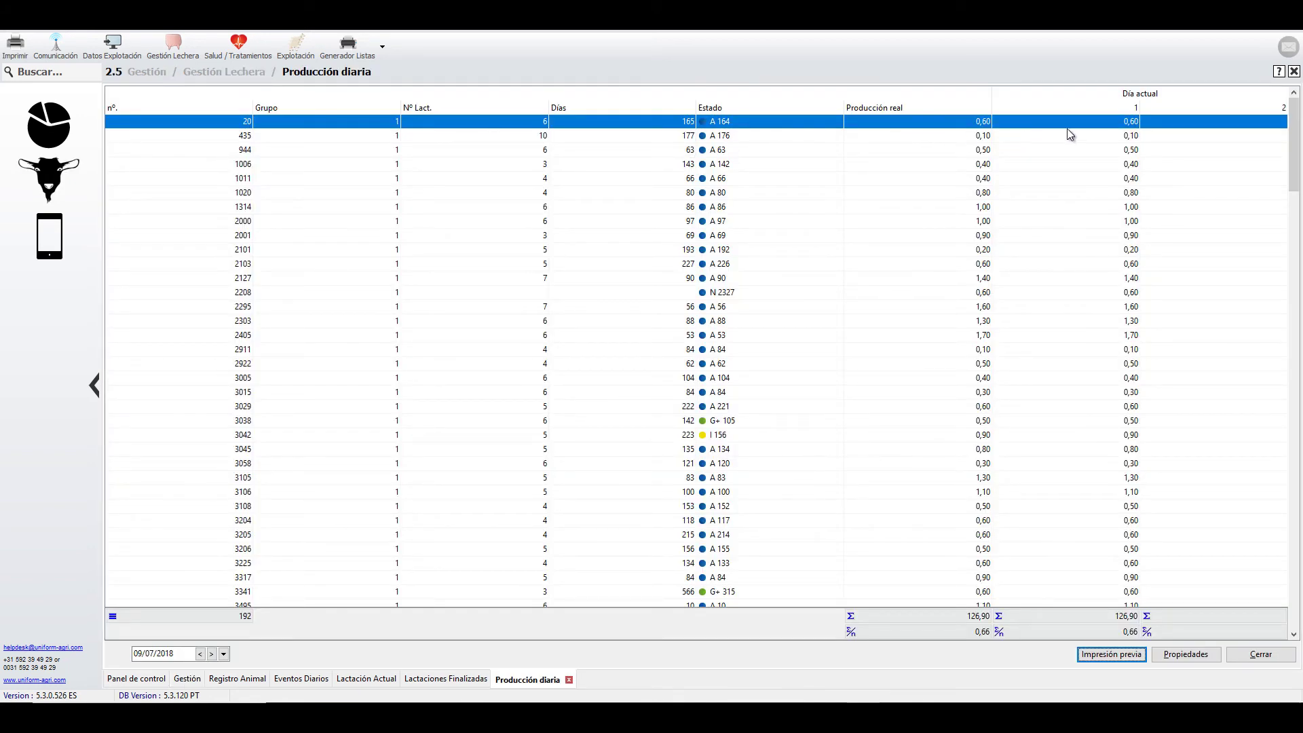
left_click(241, 73)
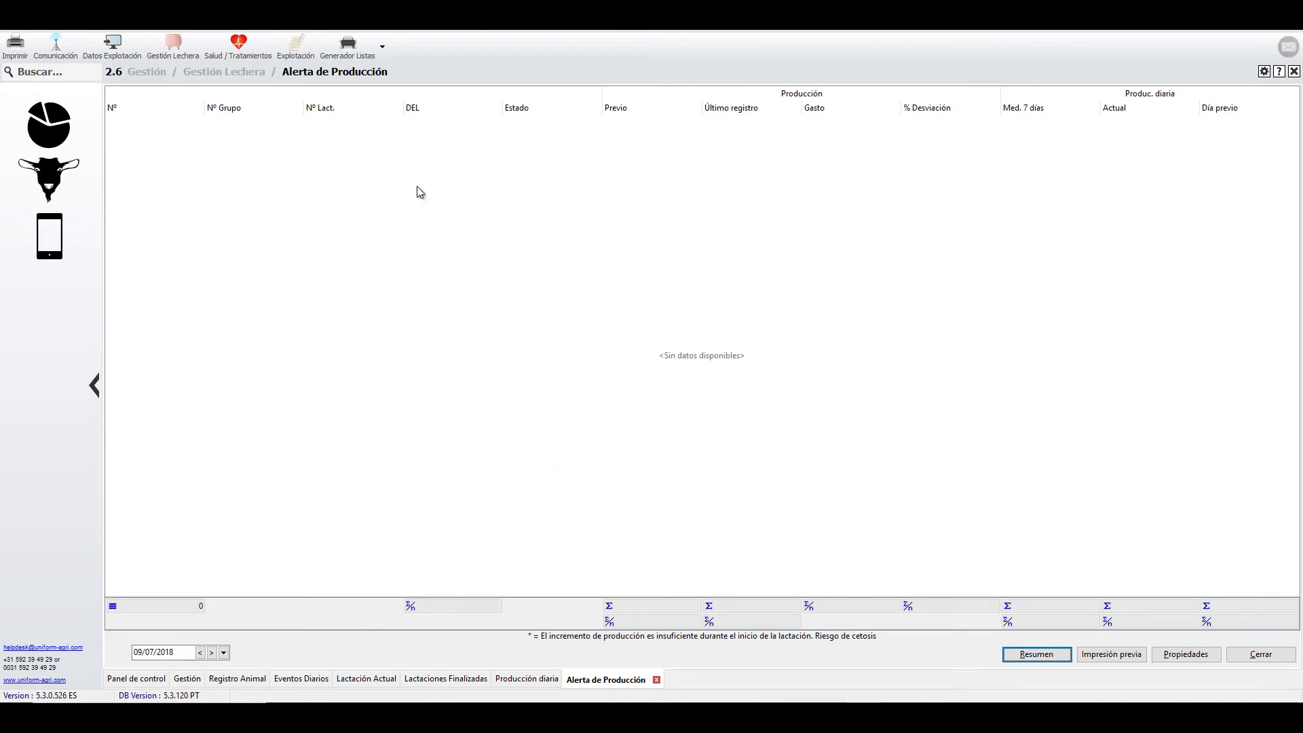
Step: View Informe Producción 7 Días and read through the Monitorear Sistema Ordeño report to its end
left_click(246, 73)
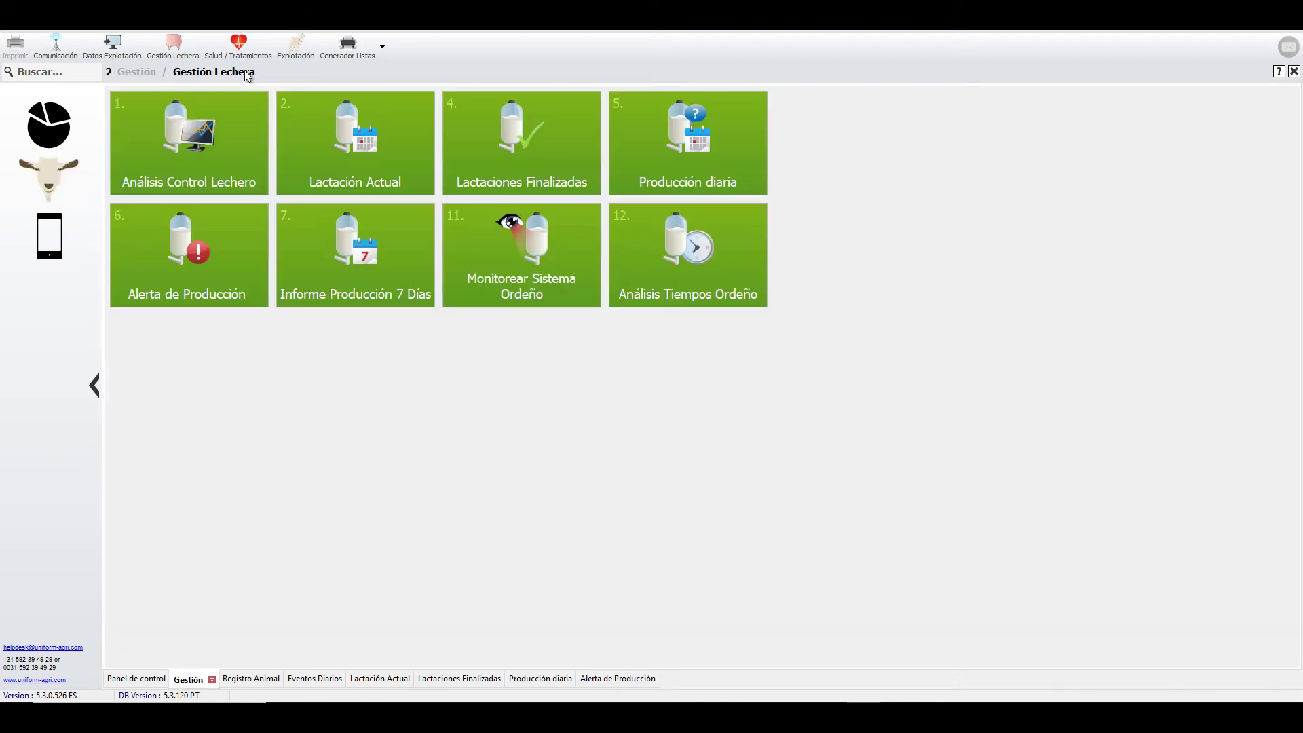
left_click(389, 234)
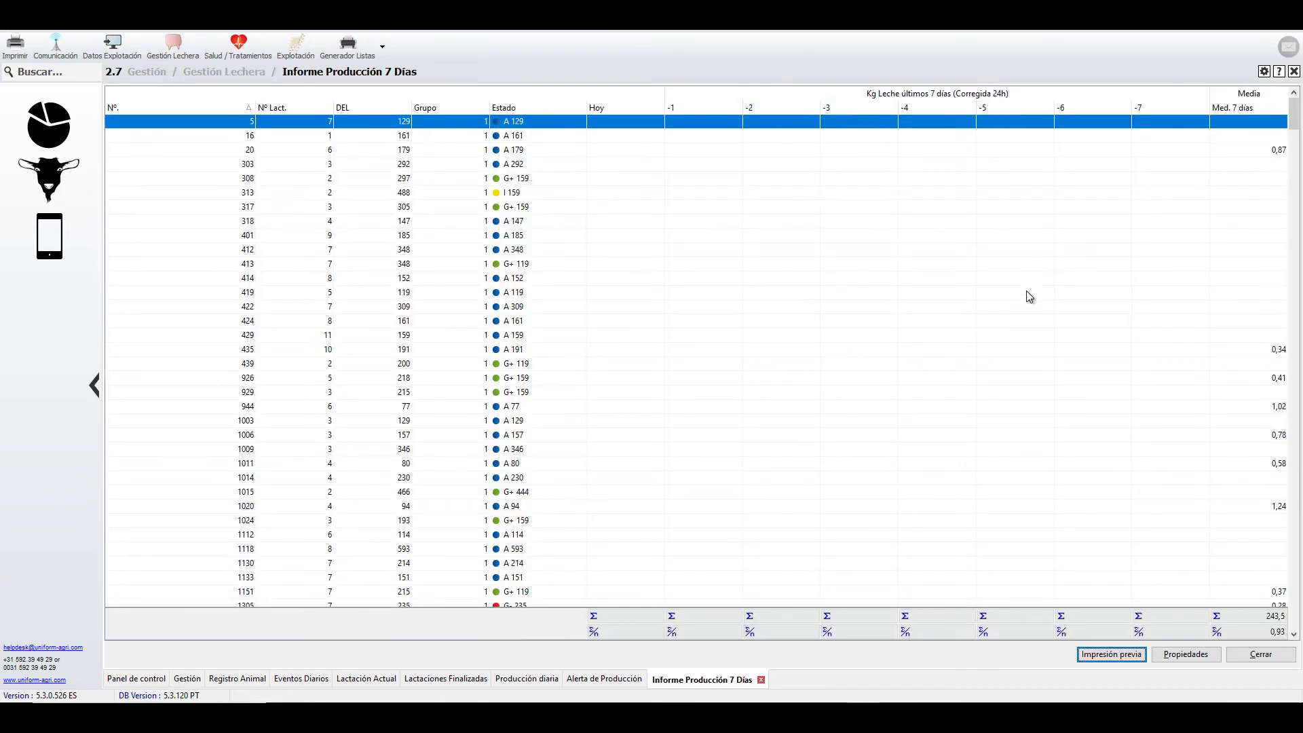
left_click(228, 75)
left_click(546, 241)
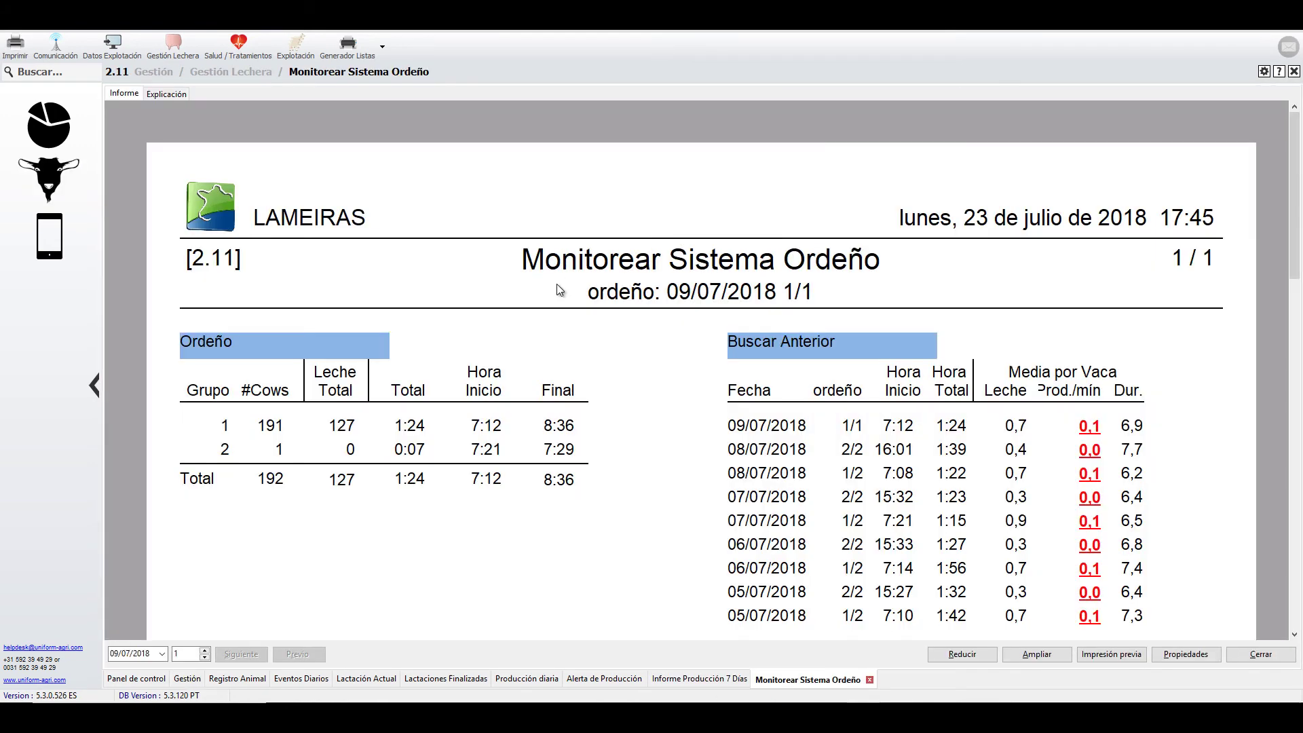
scroll(654, 353, "down", 15)
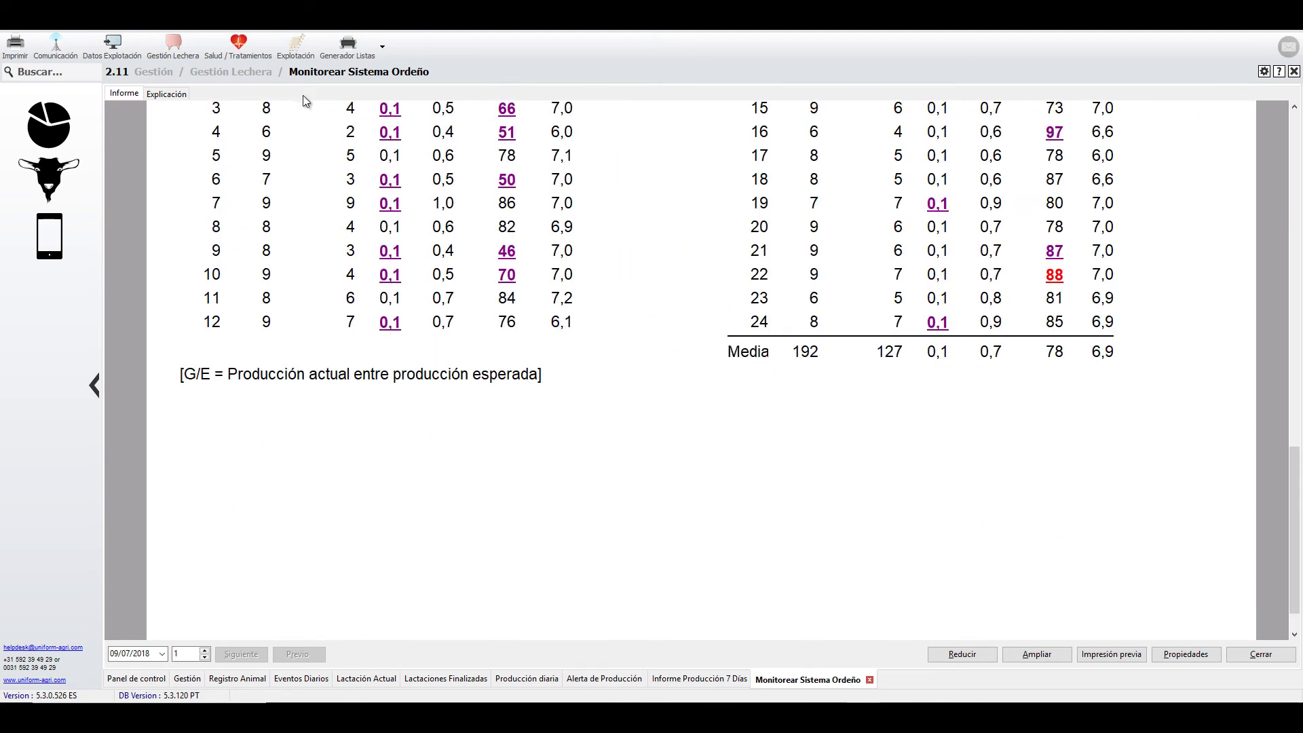
Step: Open Análisis Tiempos Ordeño in Gestión Lechera and show the second milking of 08/07/2018
left_click(252, 77)
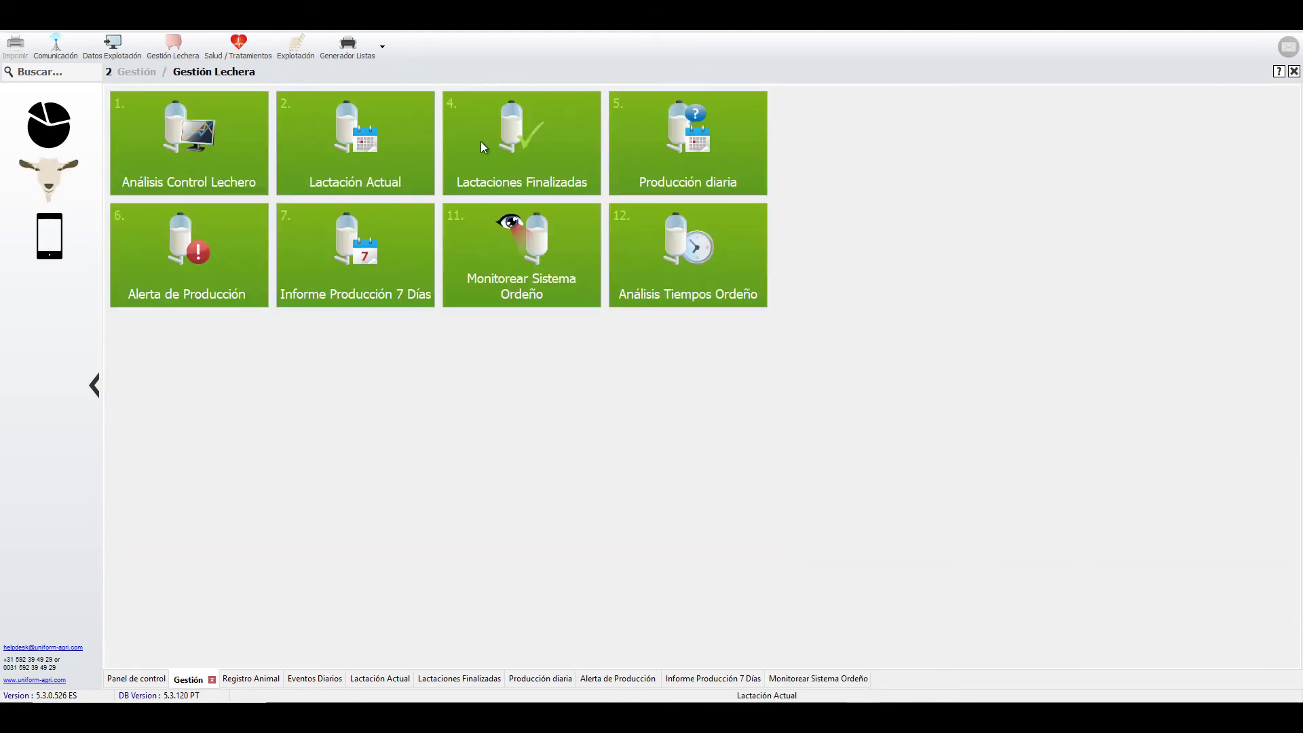
left_click(728, 254)
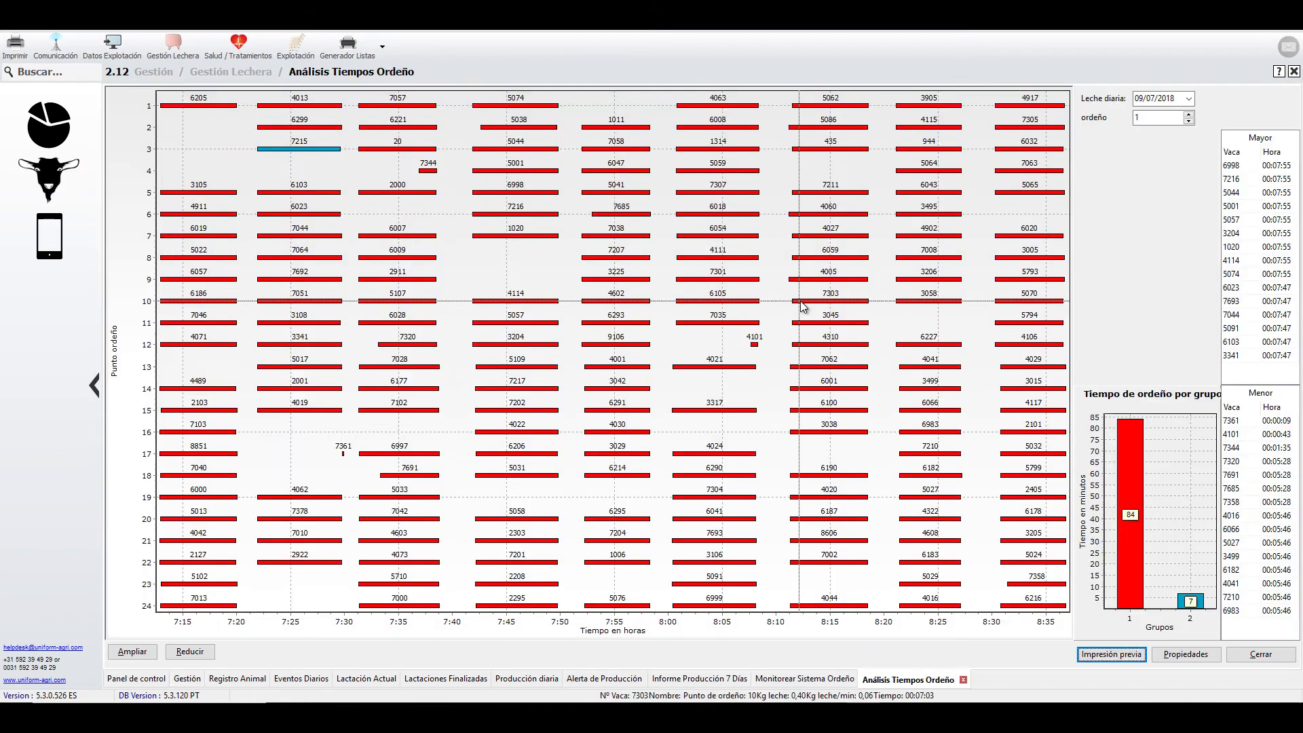
left_click(1190, 99)
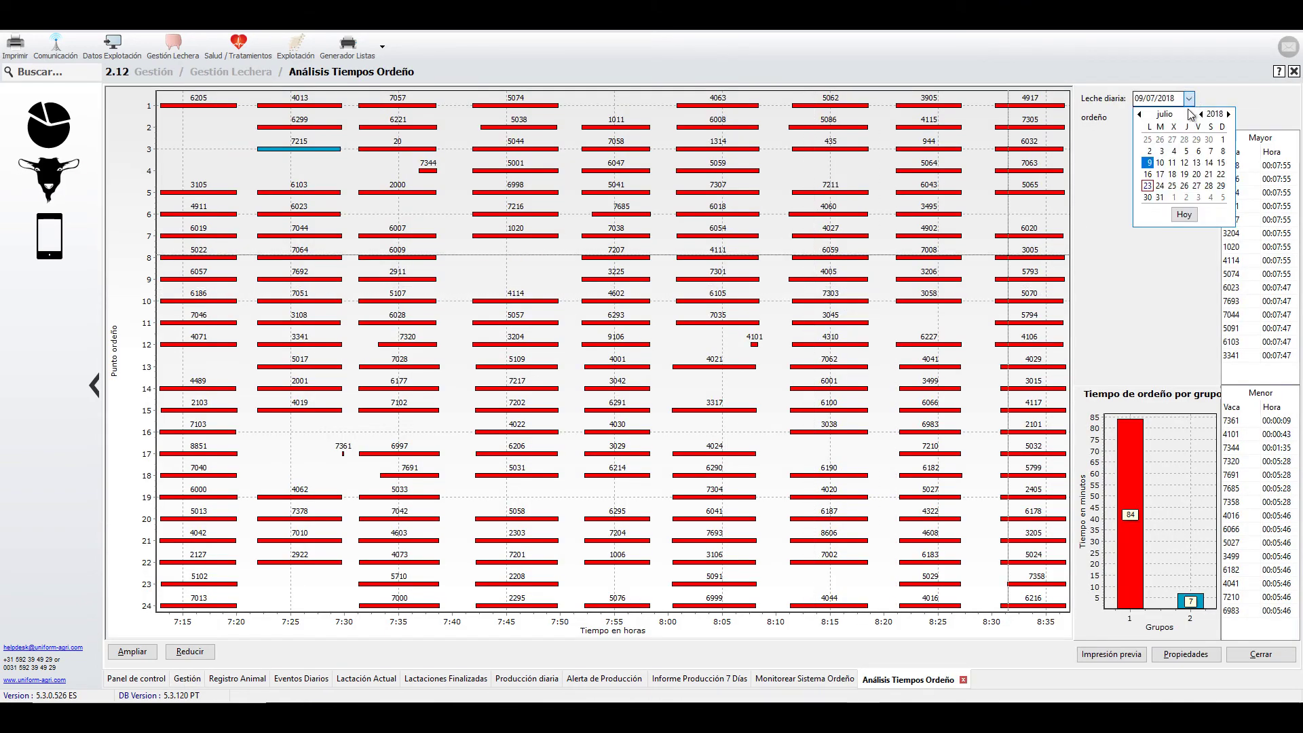
left_click(1221, 155)
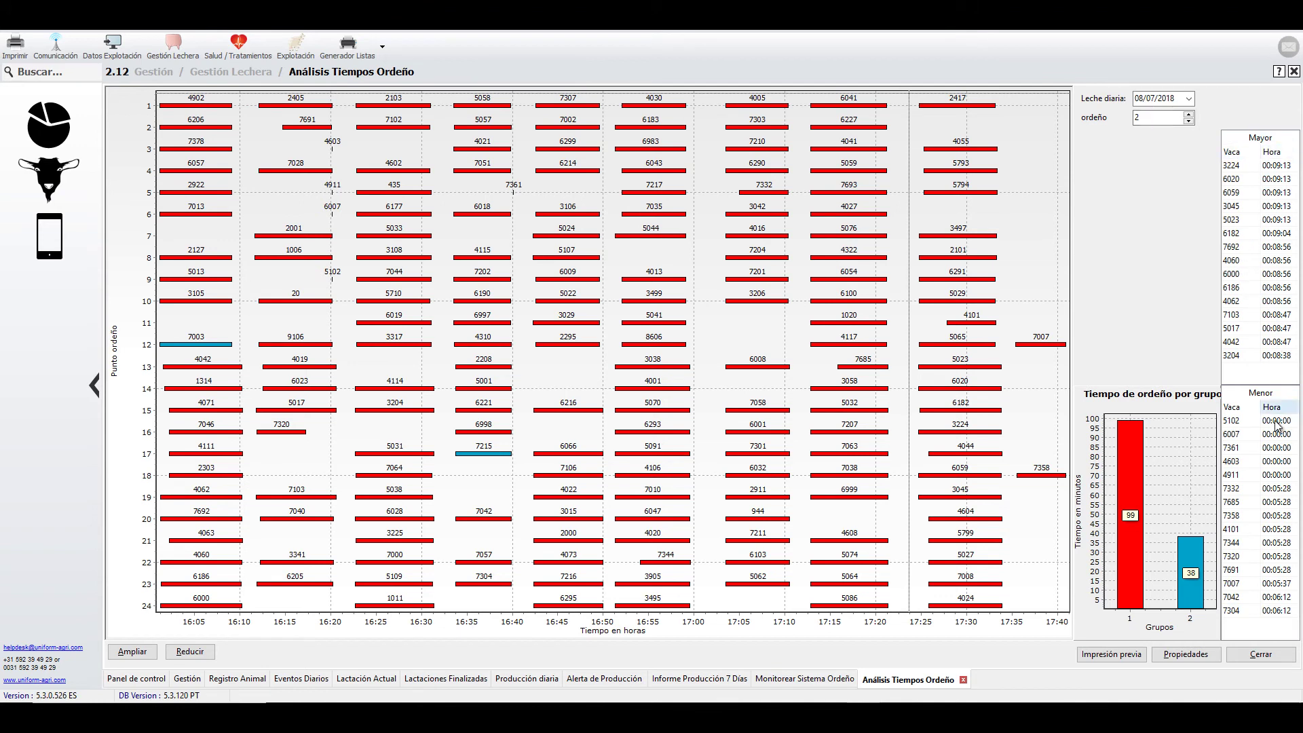
Step: Open the Estado Fertilidad Explotación chart in the Reproductivo section of Gestión
left_click(242, 73)
left_click(147, 73)
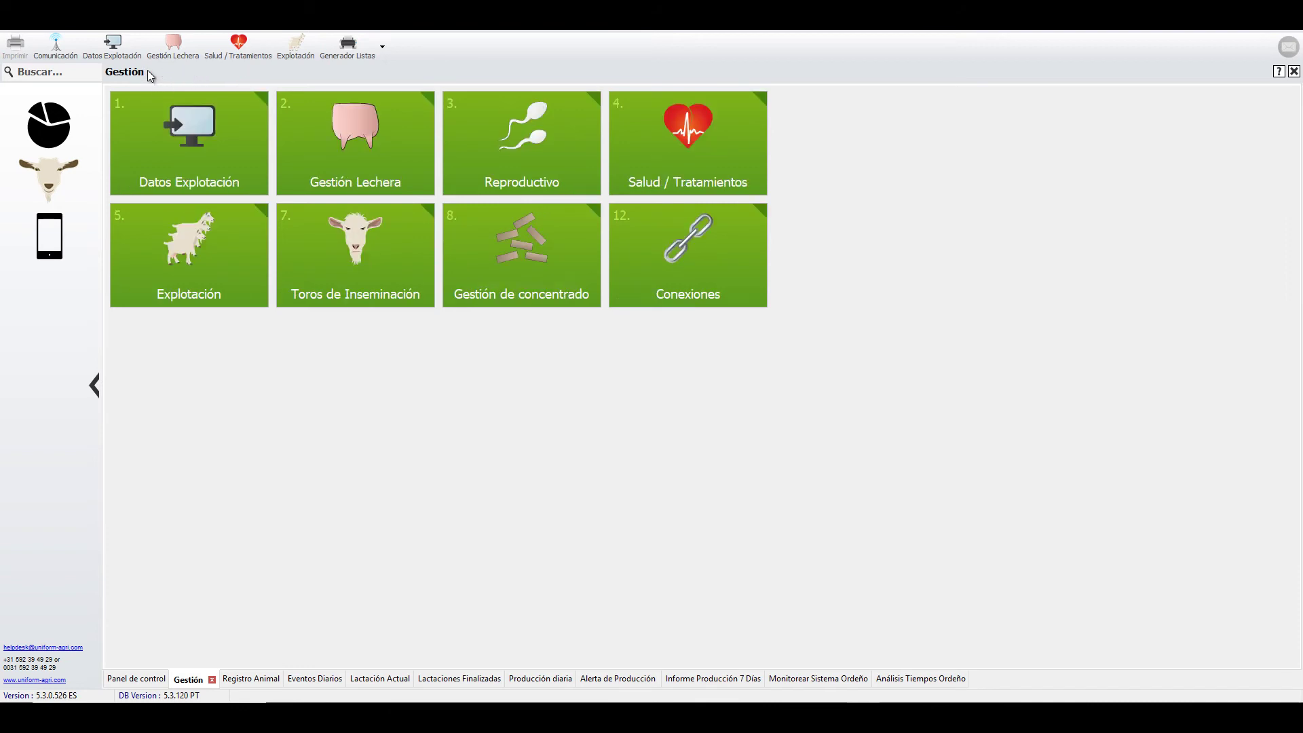
left_click(554, 139)
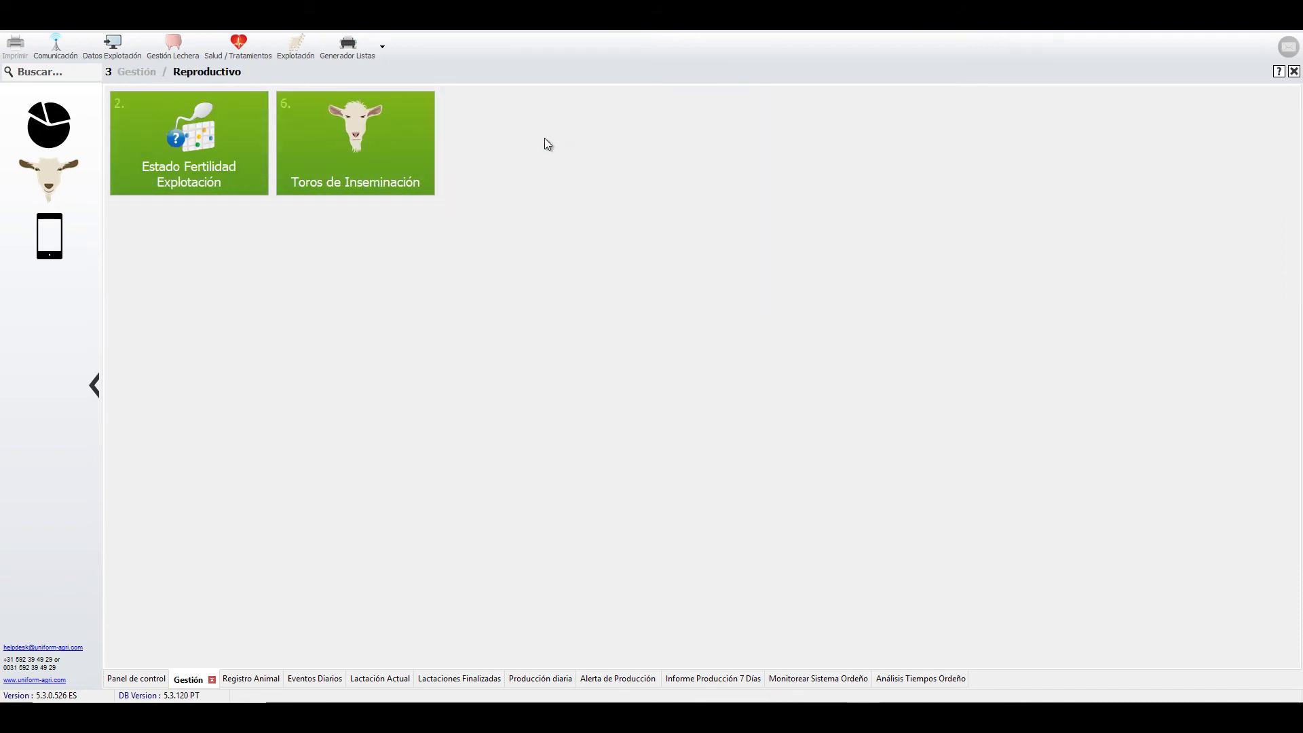
left_click(171, 126)
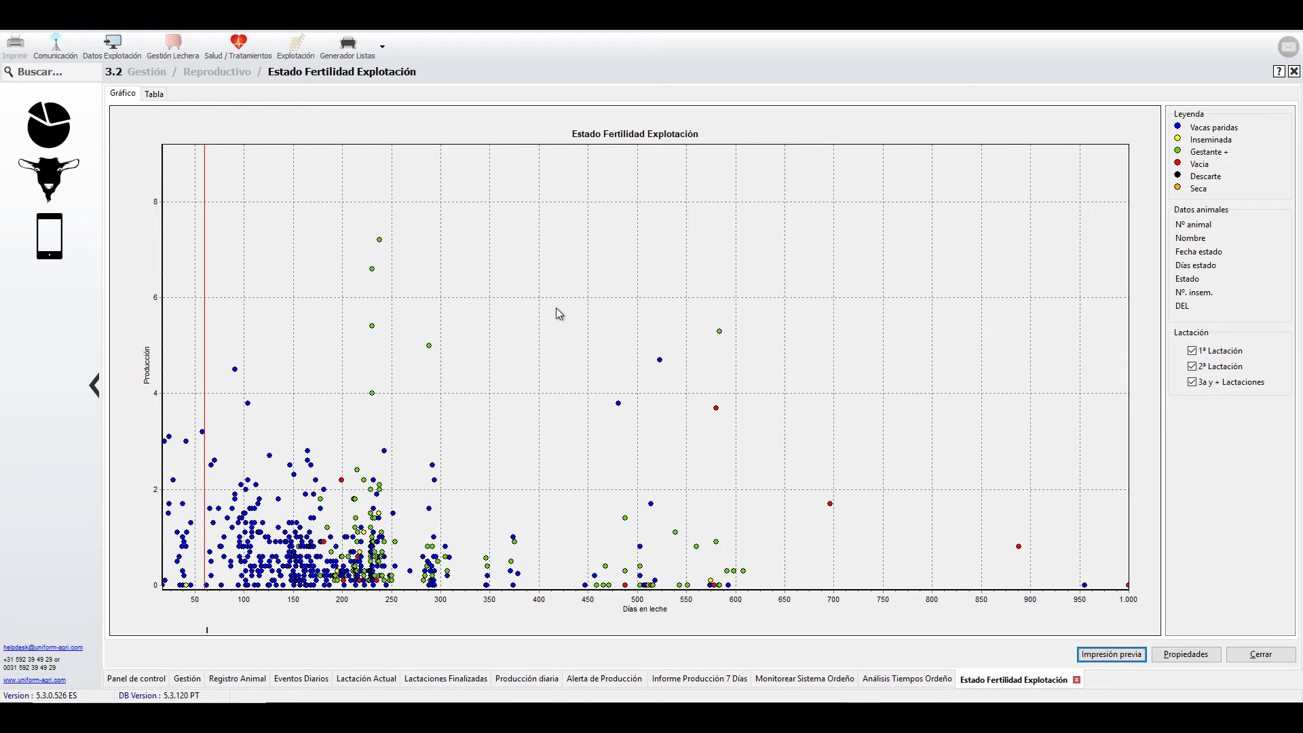
Step: Open the Reproducción record of pregnant animal 4118, the highest point on the Estado Fertilidad Explotación chart
left_click(380, 240)
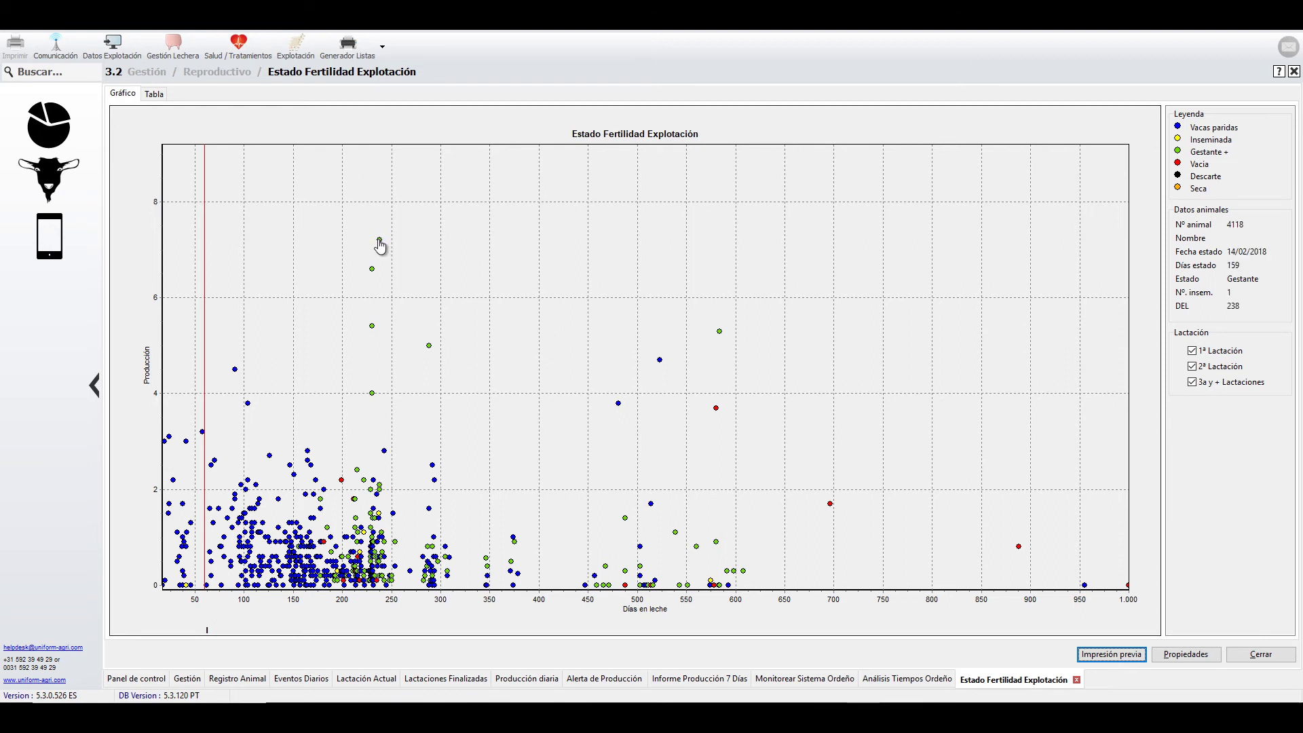
double_click(379, 240)
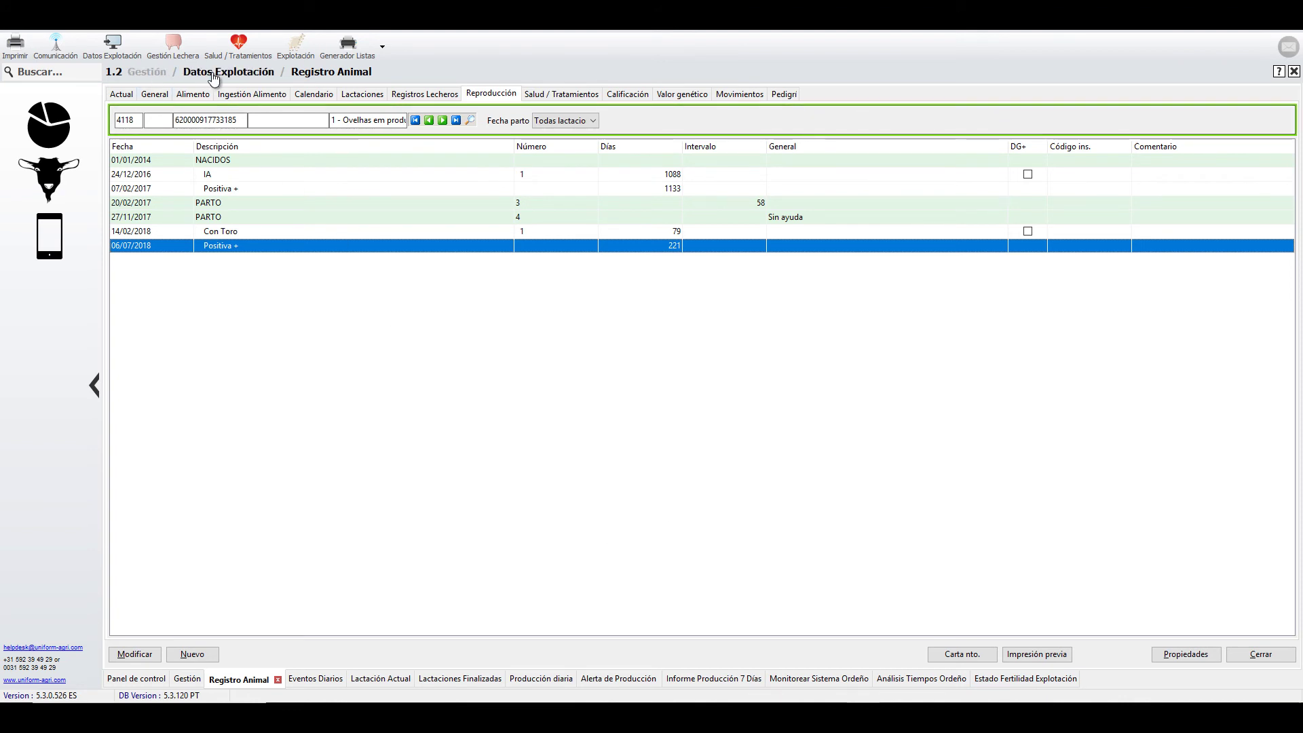
Step: View the Toros de Inseminación report in the Reproductivo section of Gestión
left_click(150, 72)
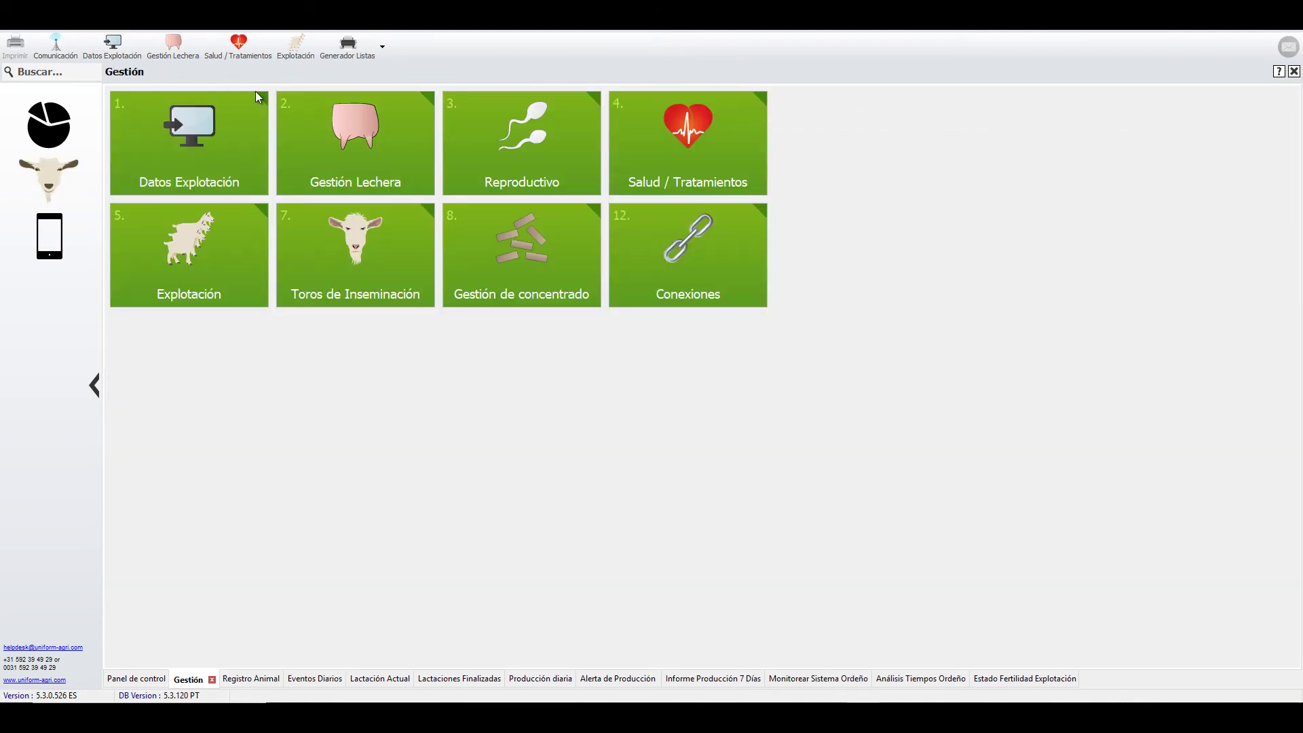
left_click(475, 123)
left_click(404, 128)
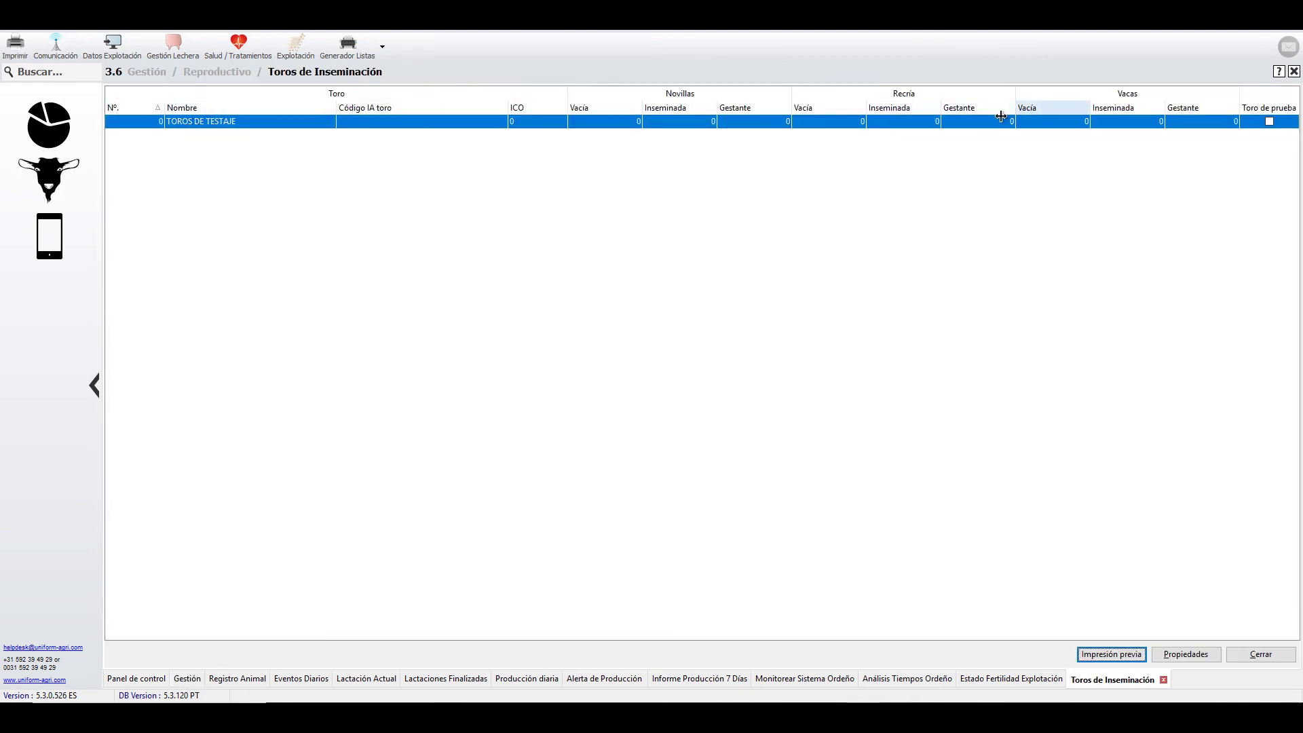
Step: Leave the Reproductivo section and show the reports available under Salud / Tratamientos in Gestión
left_click(241, 74)
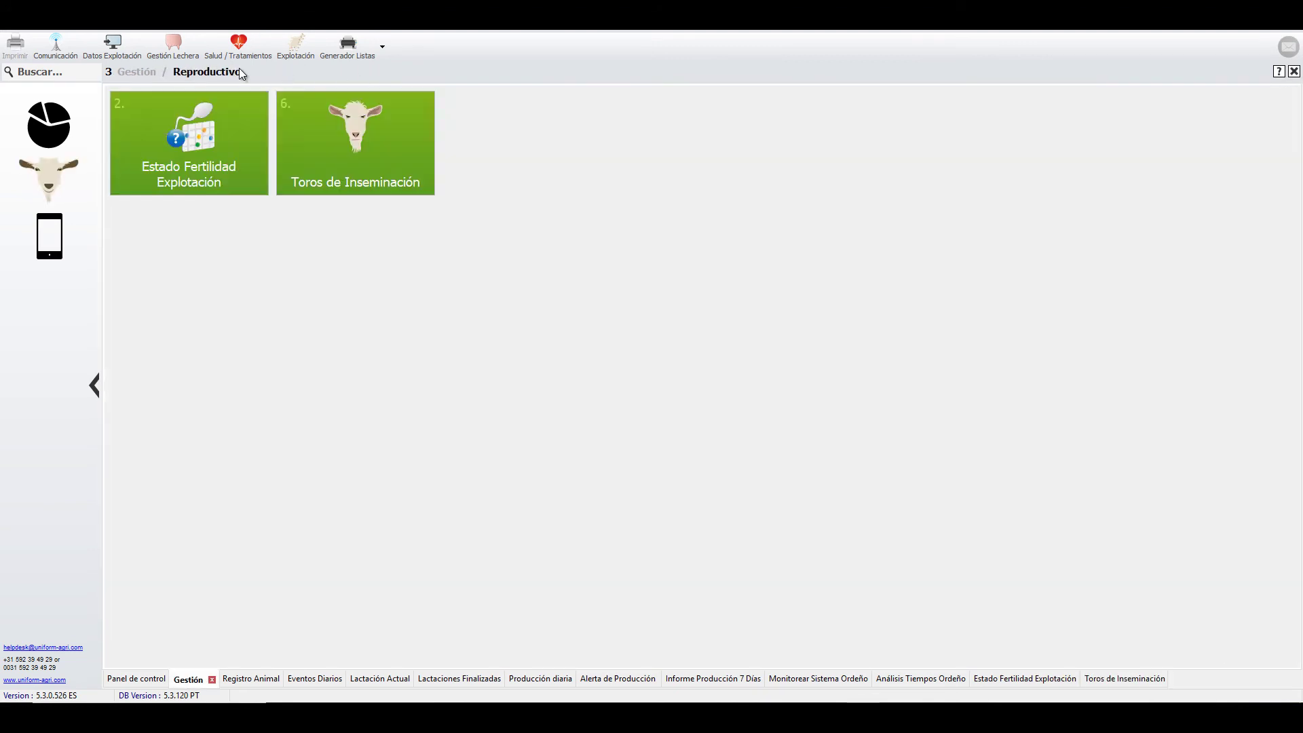
left_click(135, 72)
left_click(739, 162)
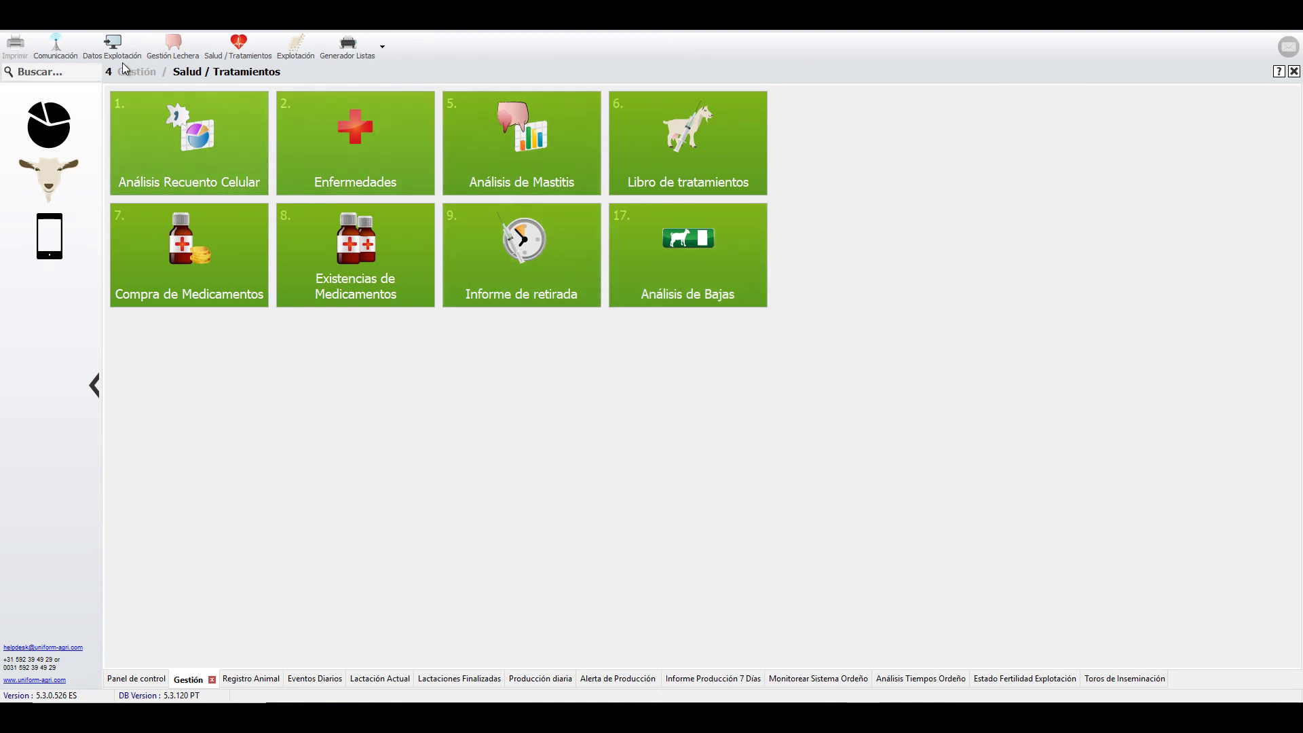
Step: Open Generador Listas in the Explotación section of Gestión and start a new list with the list assistant
left_click(141, 73)
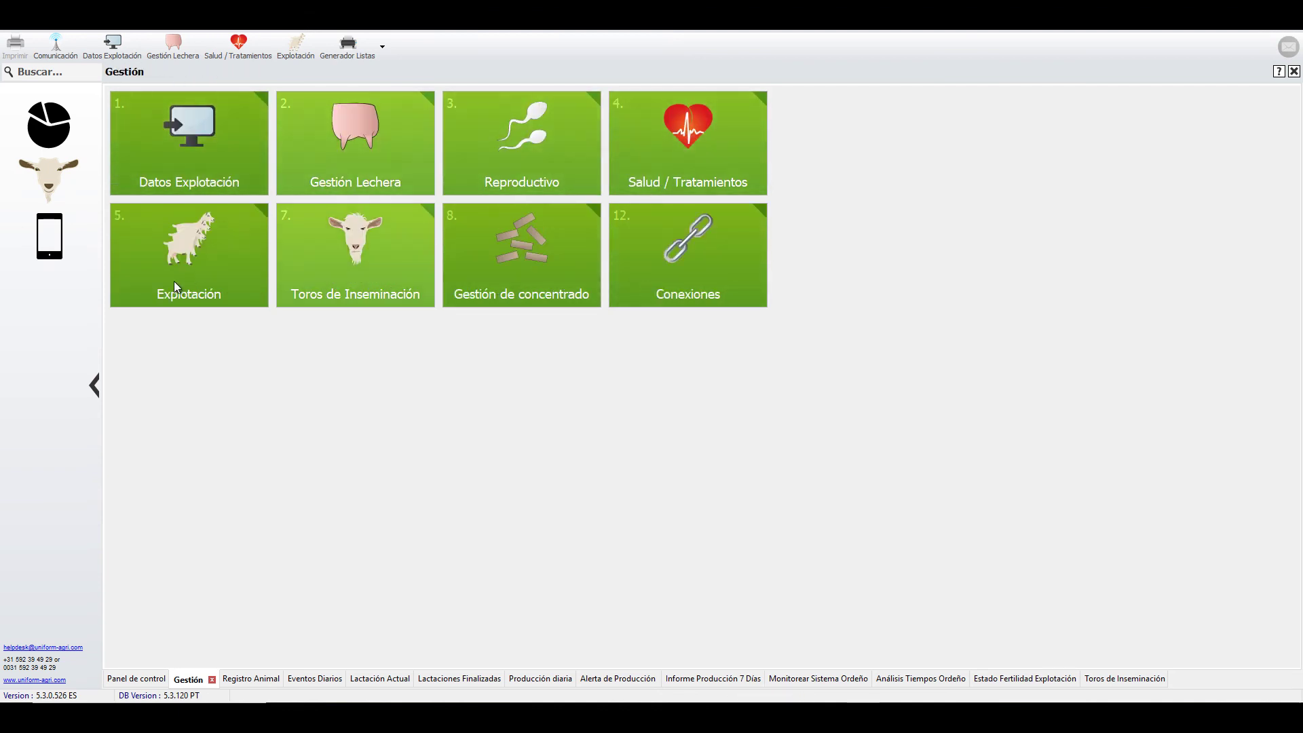
left_click(231, 244)
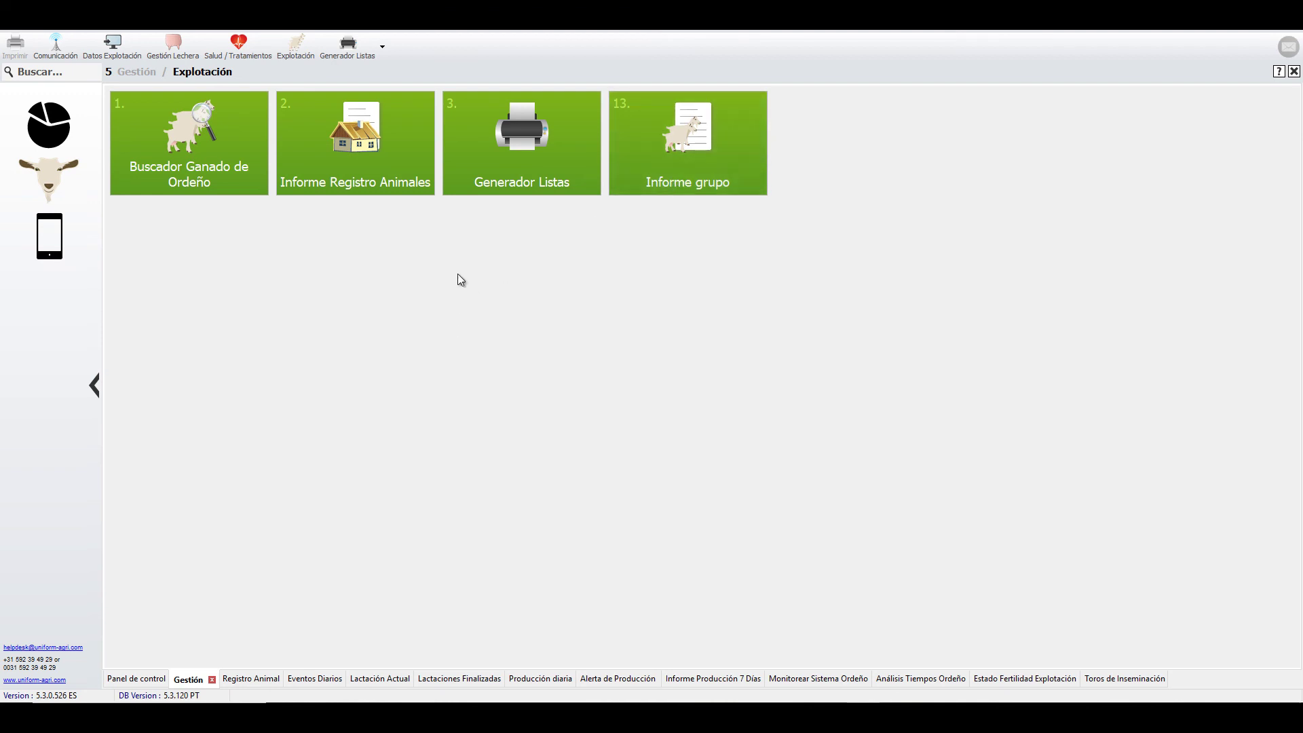
left_click(542, 150)
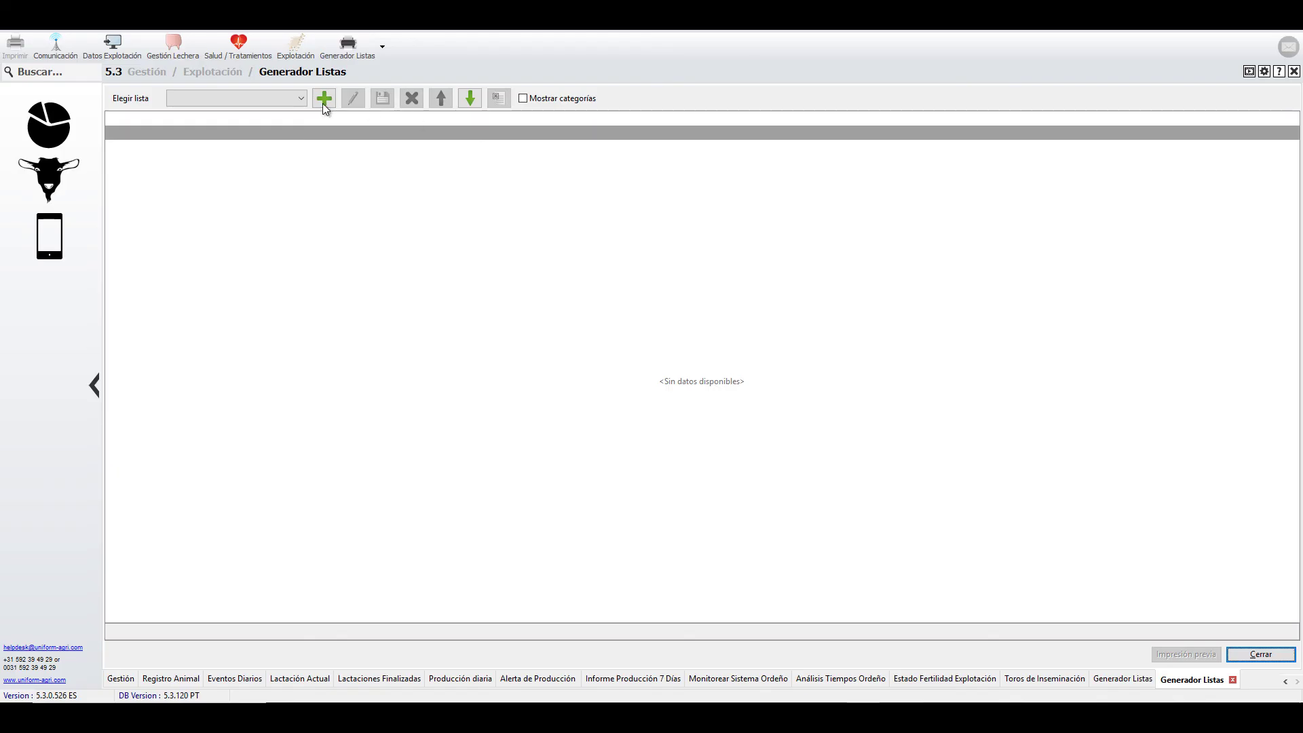
left_click(321, 98)
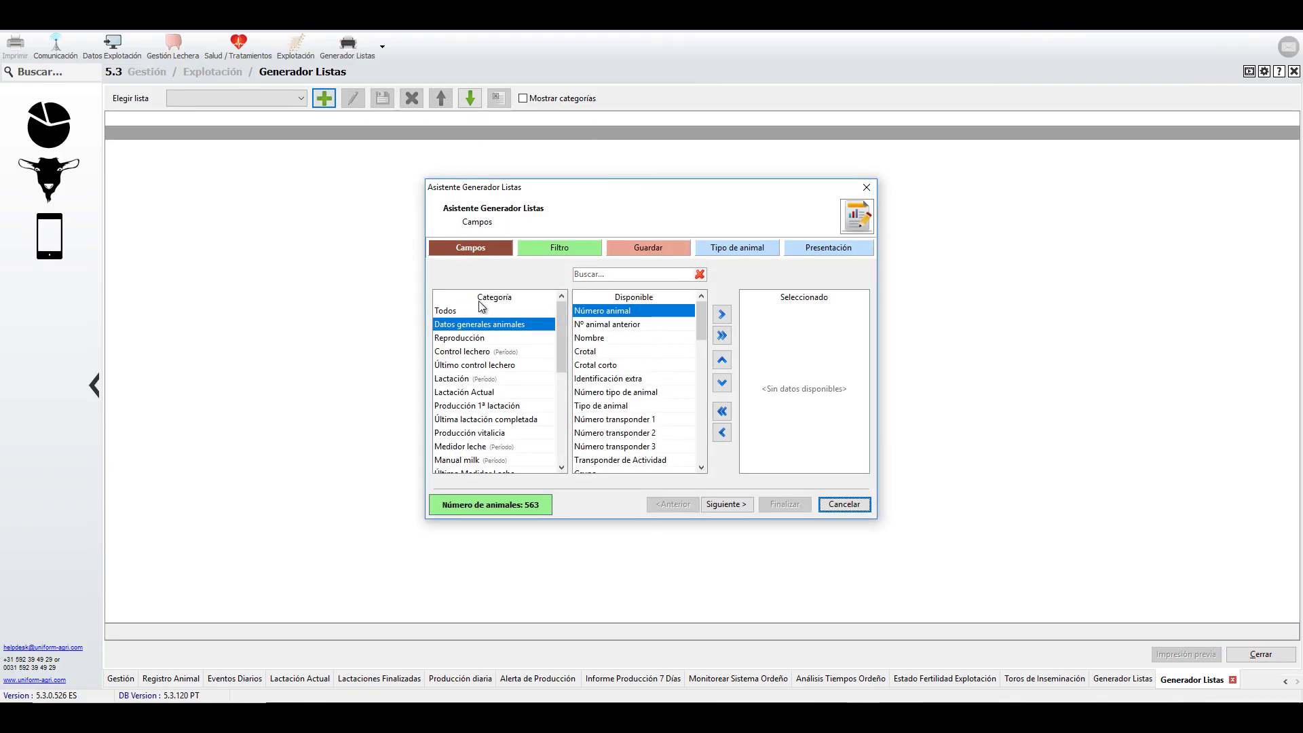